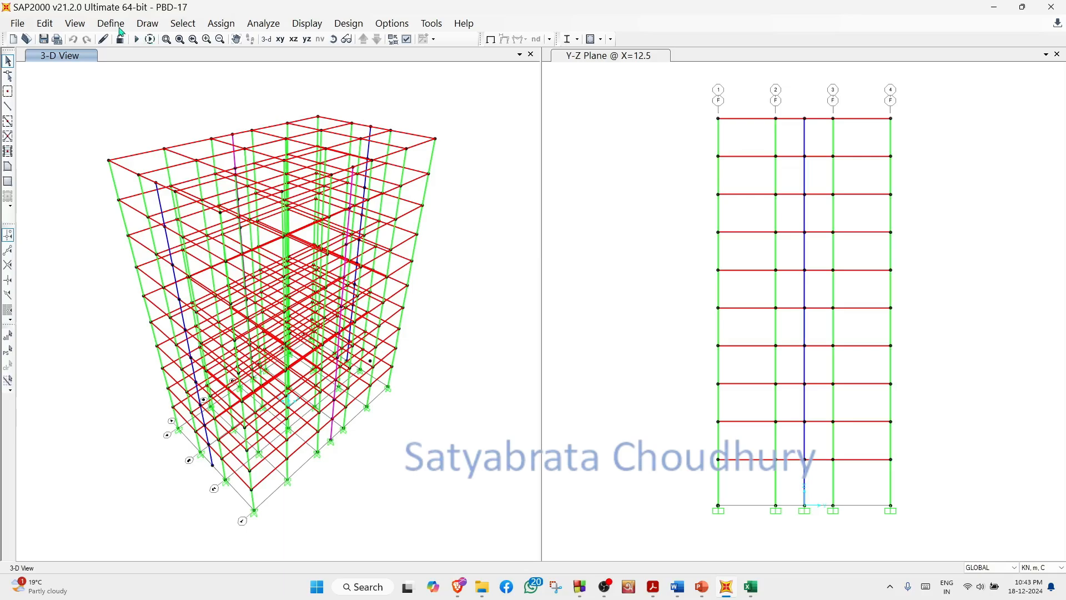
- Delete the A992Fy50 and A416Gr270 materials from the model's material definitions
click(118, 27)
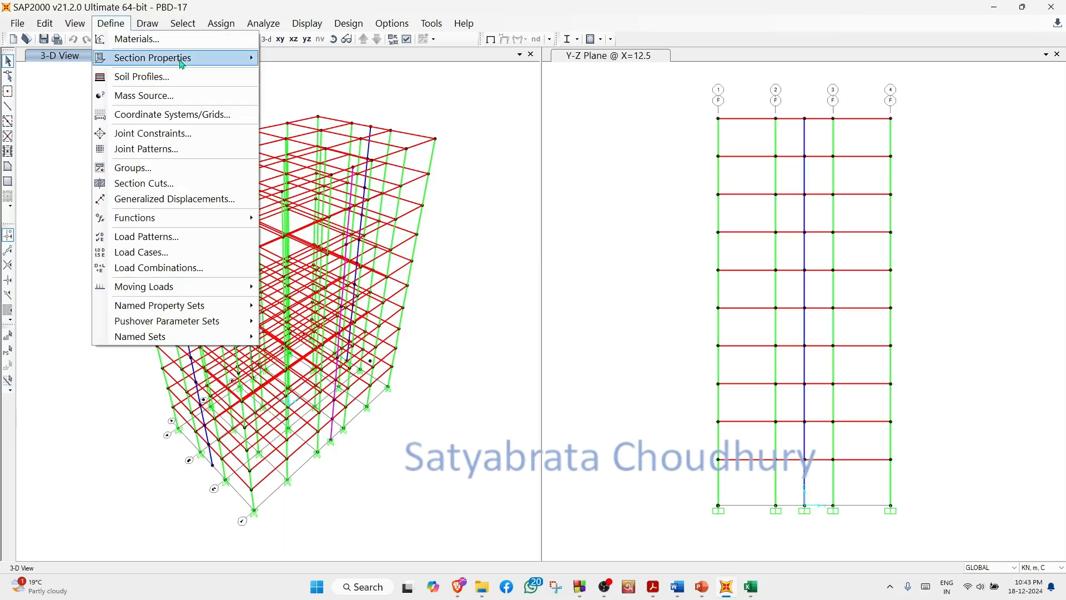
click(169, 40)
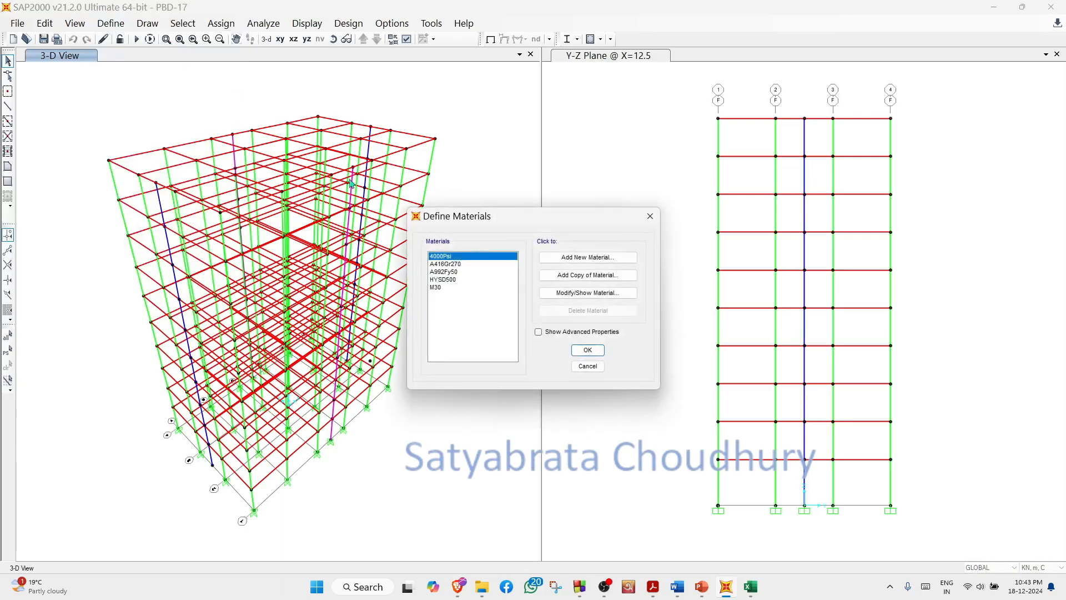
click(449, 272)
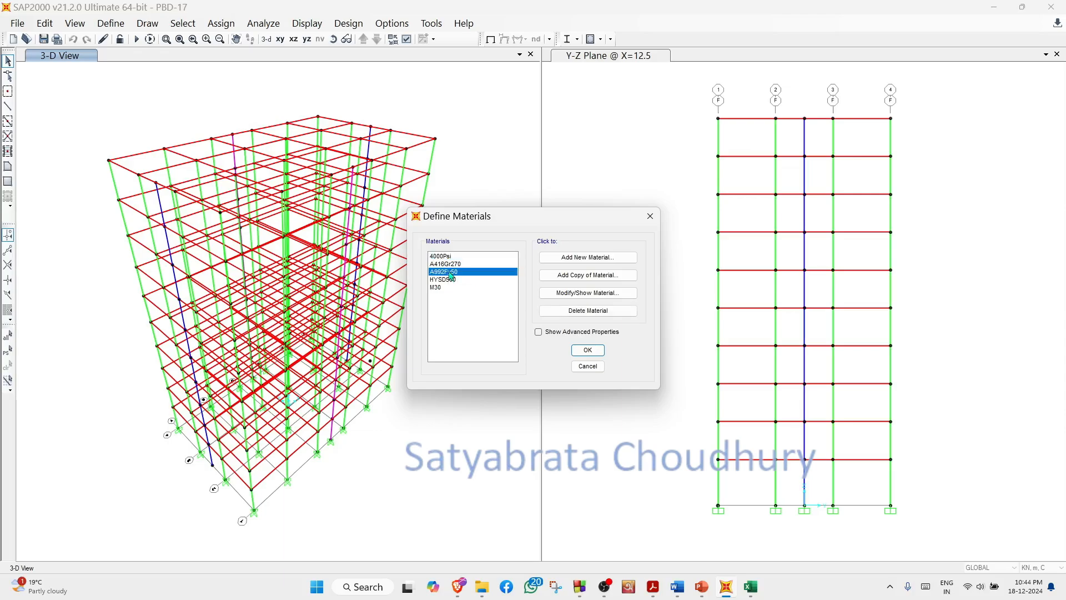
click(614, 312)
click(549, 338)
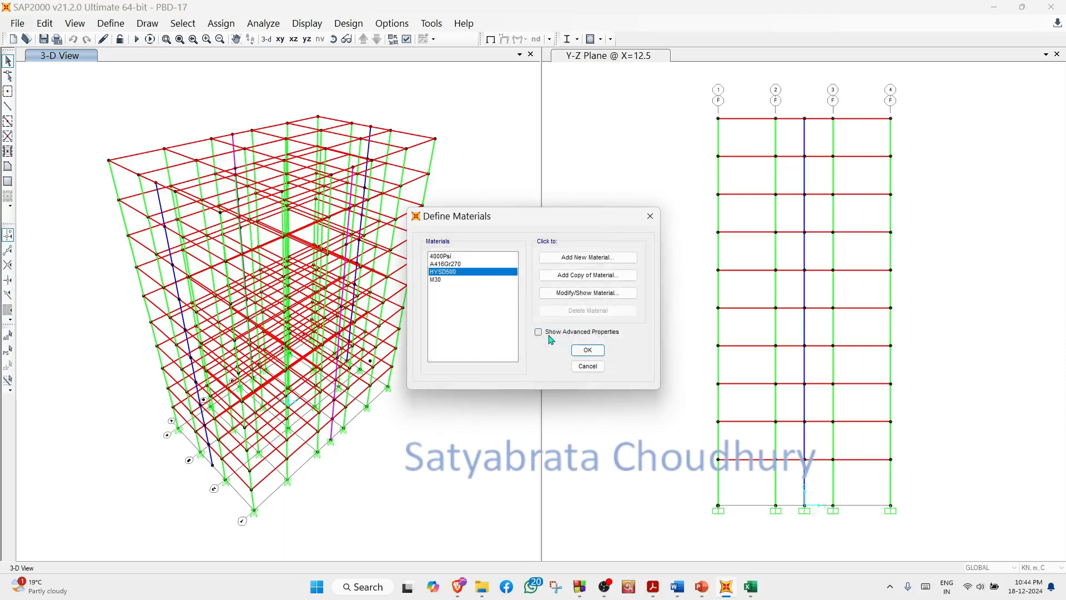
click(466, 264)
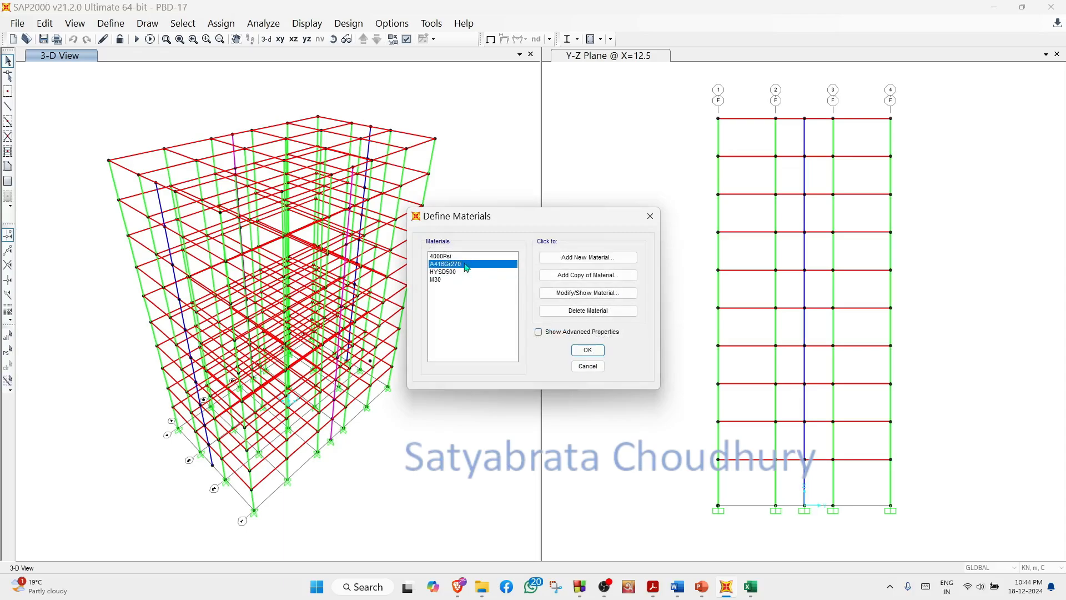
click(608, 312)
click(540, 340)
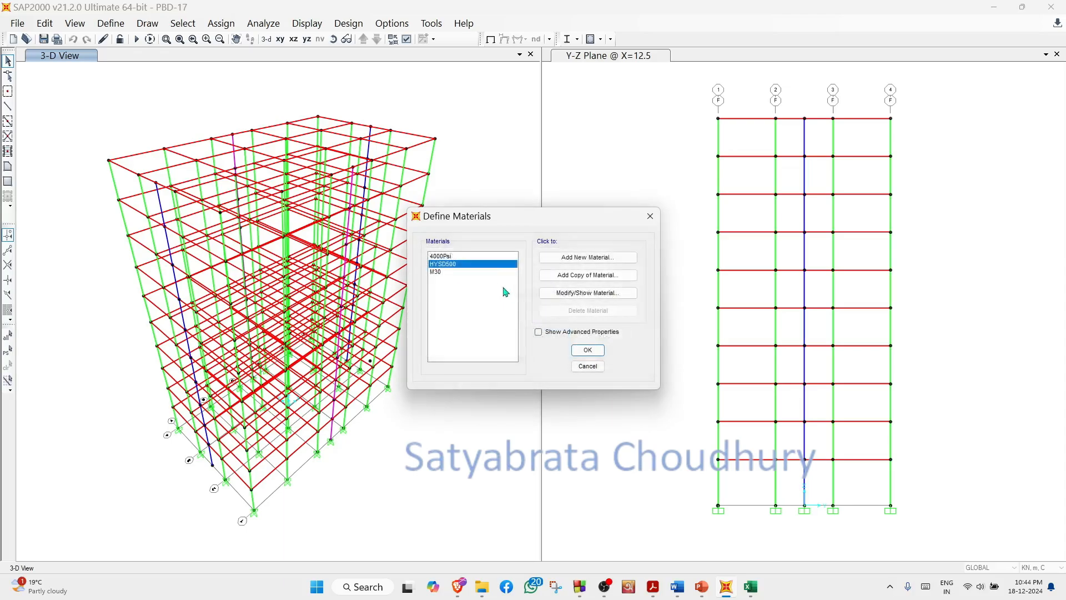
click(458, 257)
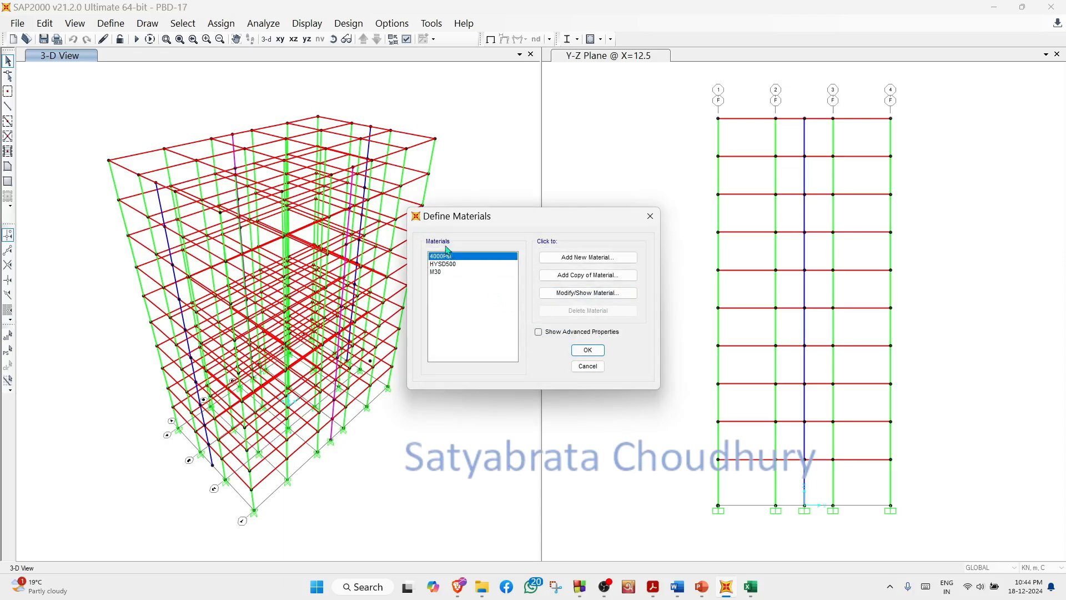
click(597, 352)
click(598, 356)
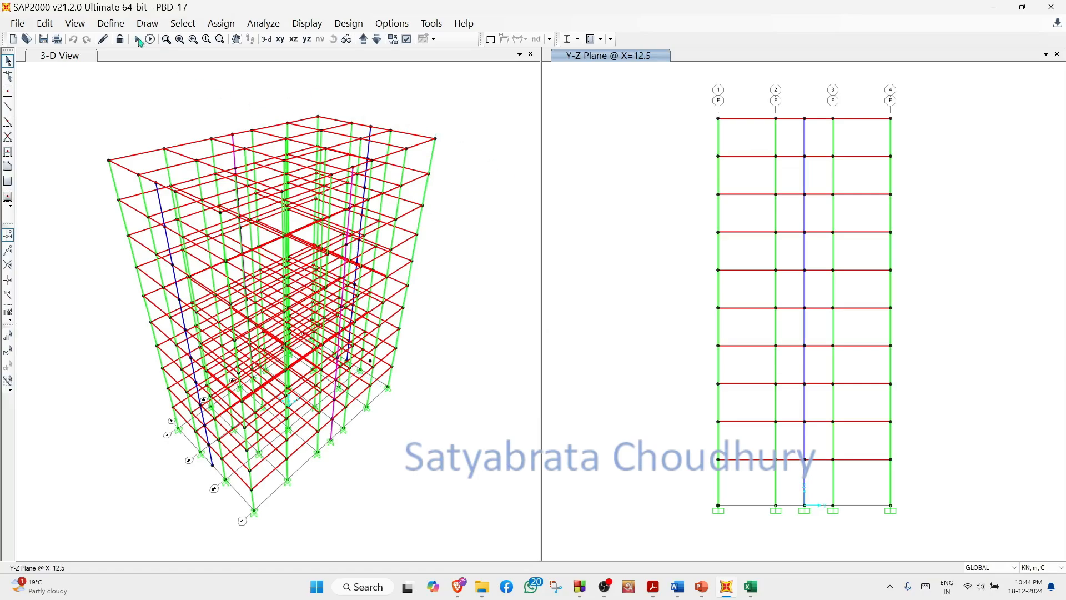
- Review the Beam frame section's dimensions, material and concrete reinforcement data
click(118, 28)
mouse_move(169, 60)
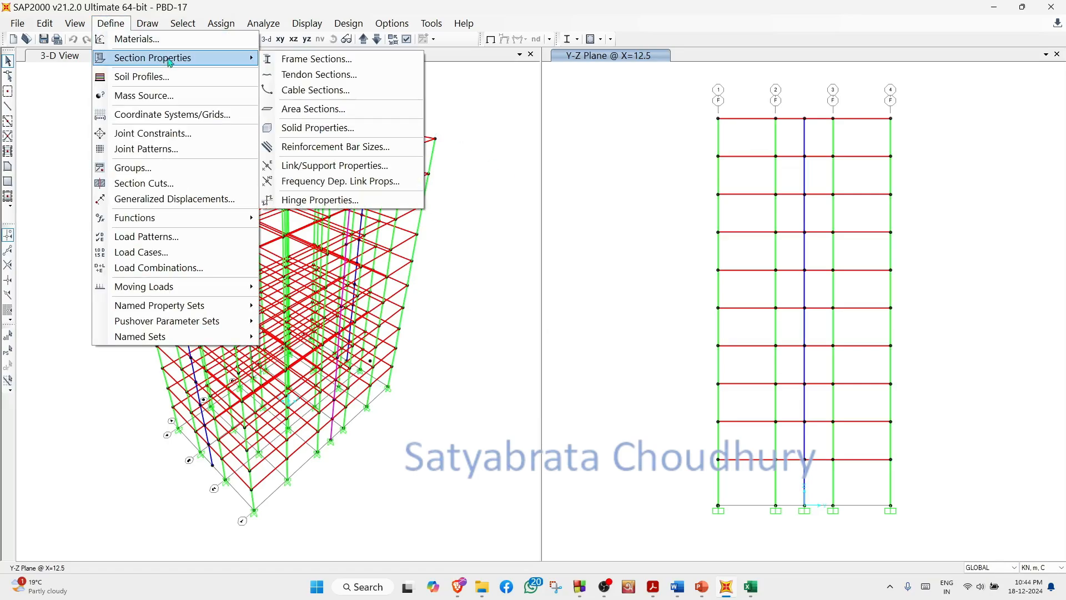
click(298, 64)
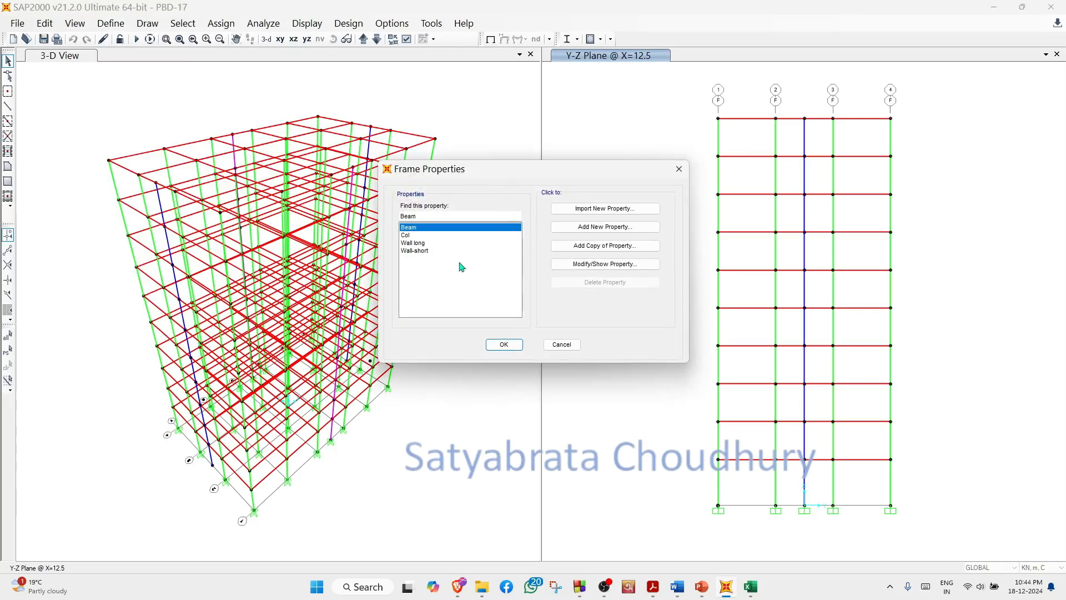
click(623, 270)
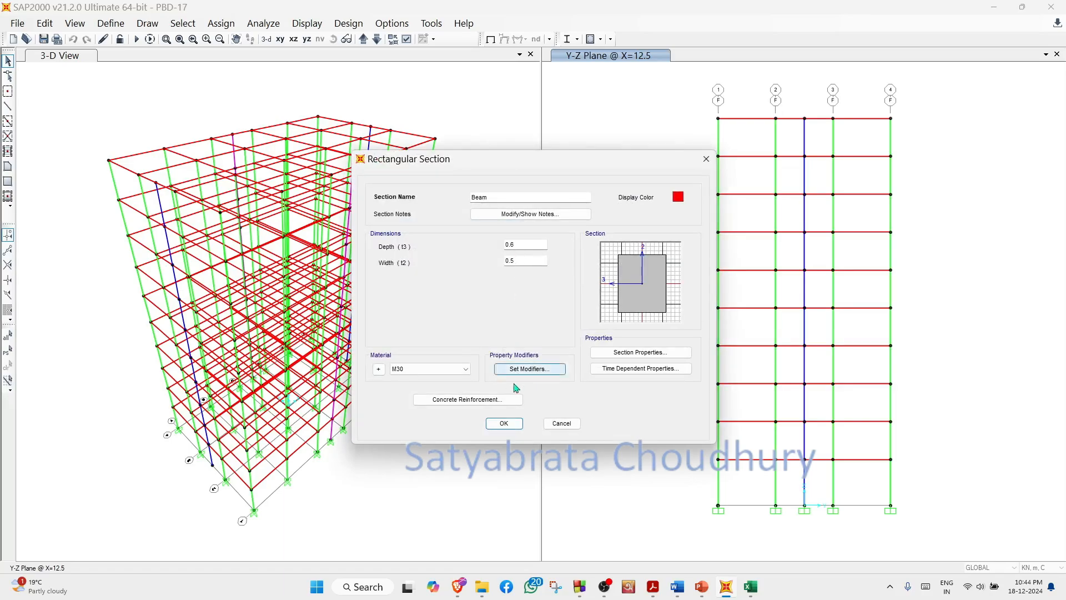
click(478, 403)
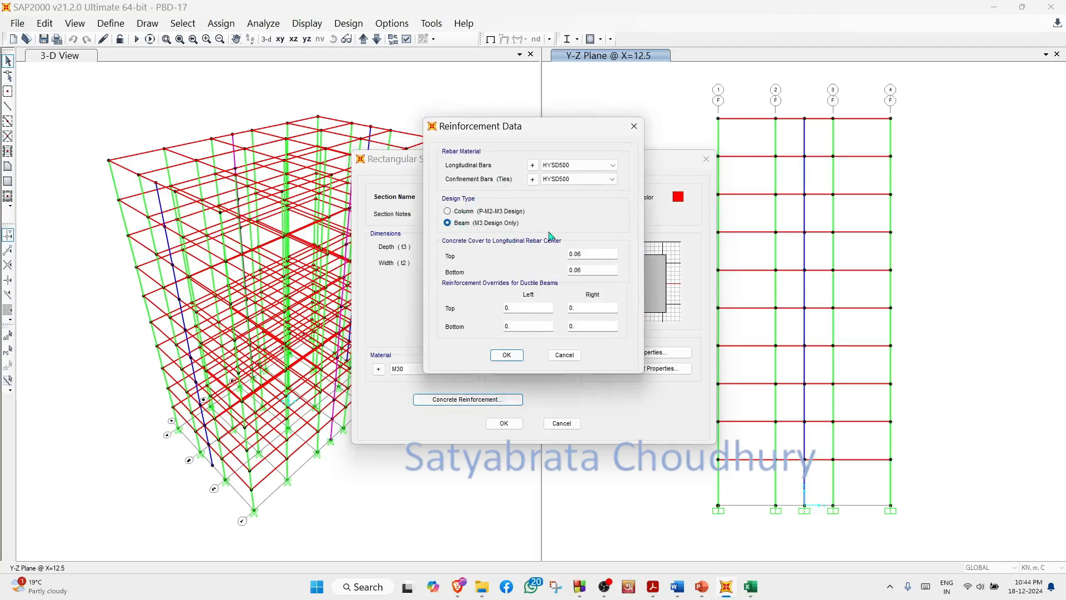
click(506, 354)
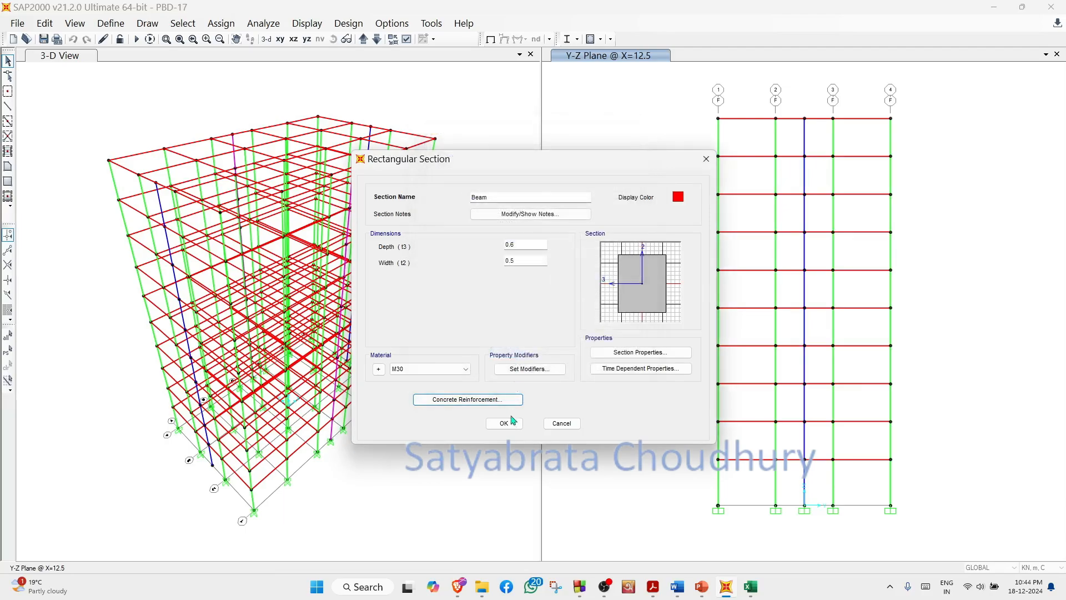
click(514, 426)
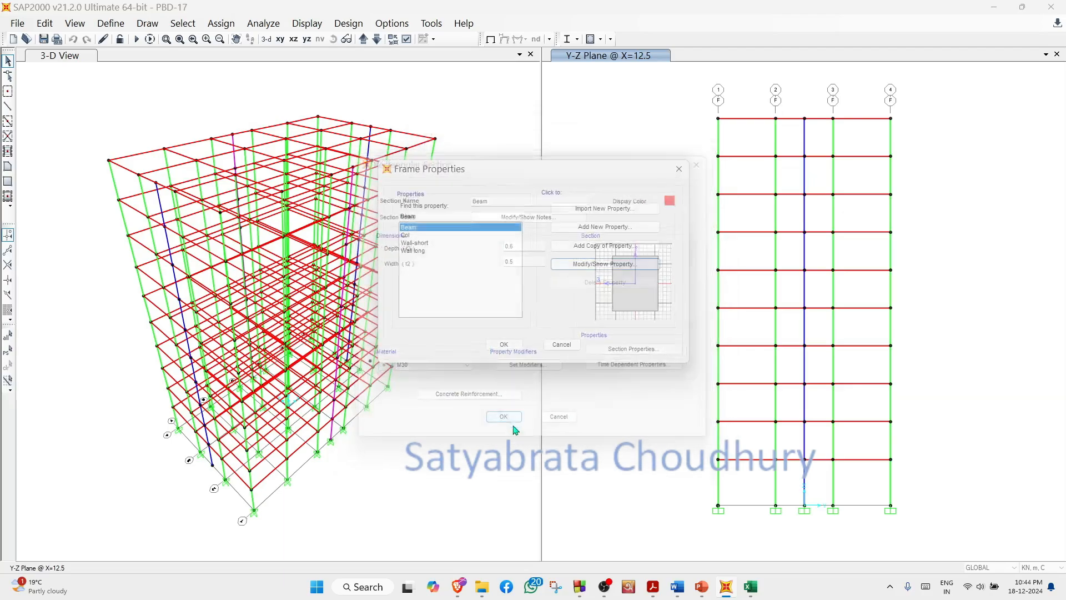
- Review the Col frame section's dimensions, material and concrete reinforcement data
click(412, 236)
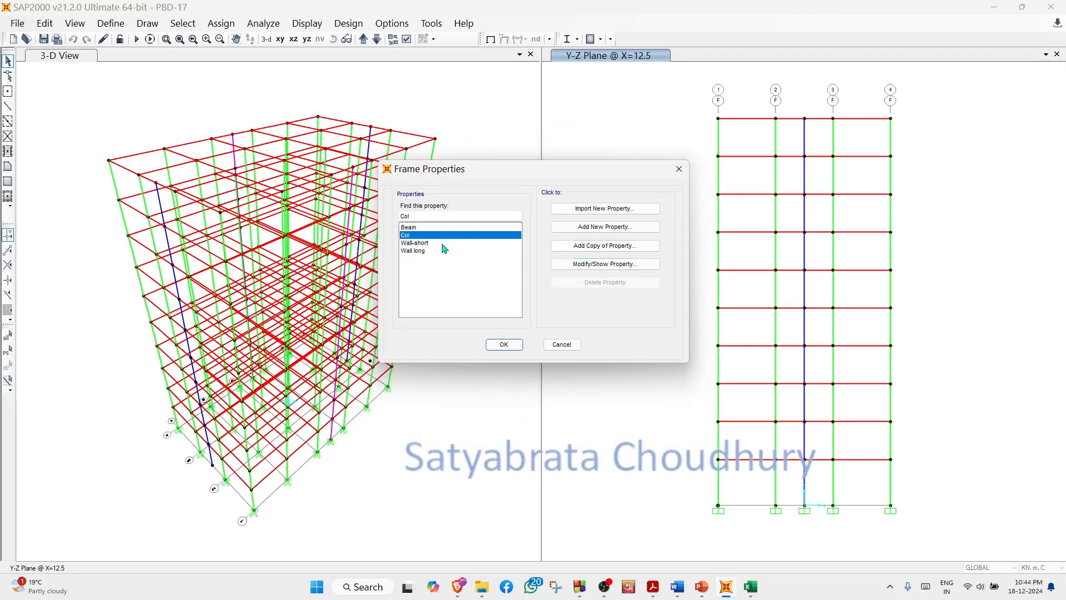
click(609, 265)
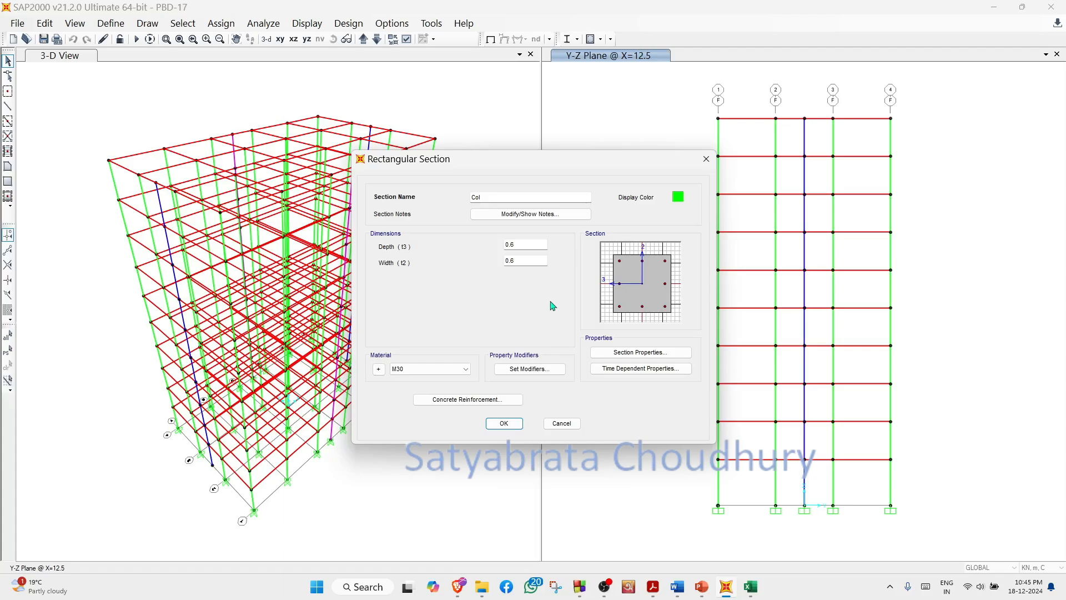
click(497, 403)
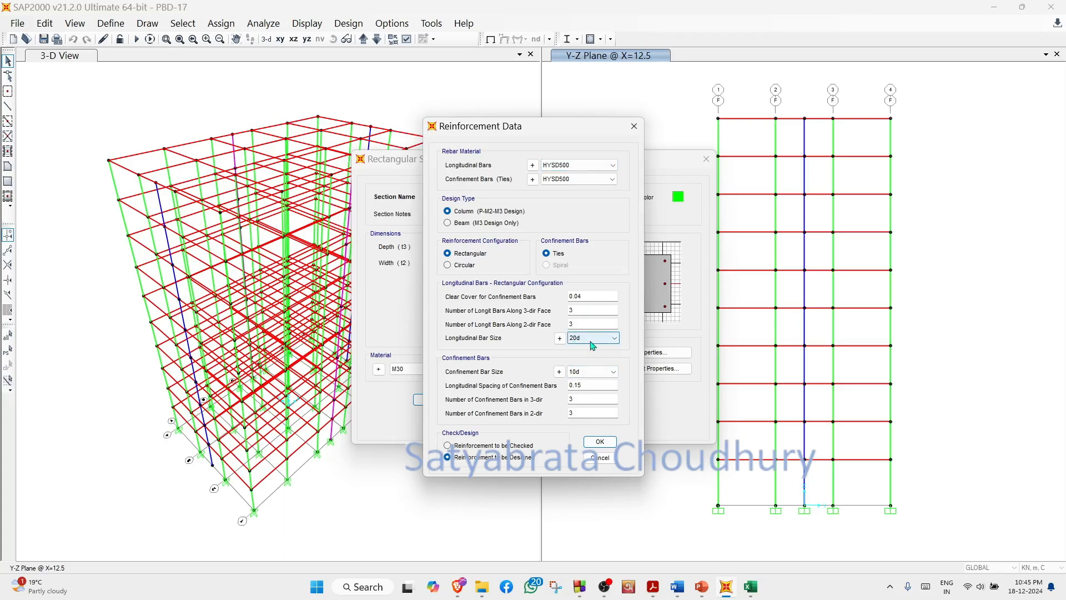
click(609, 442)
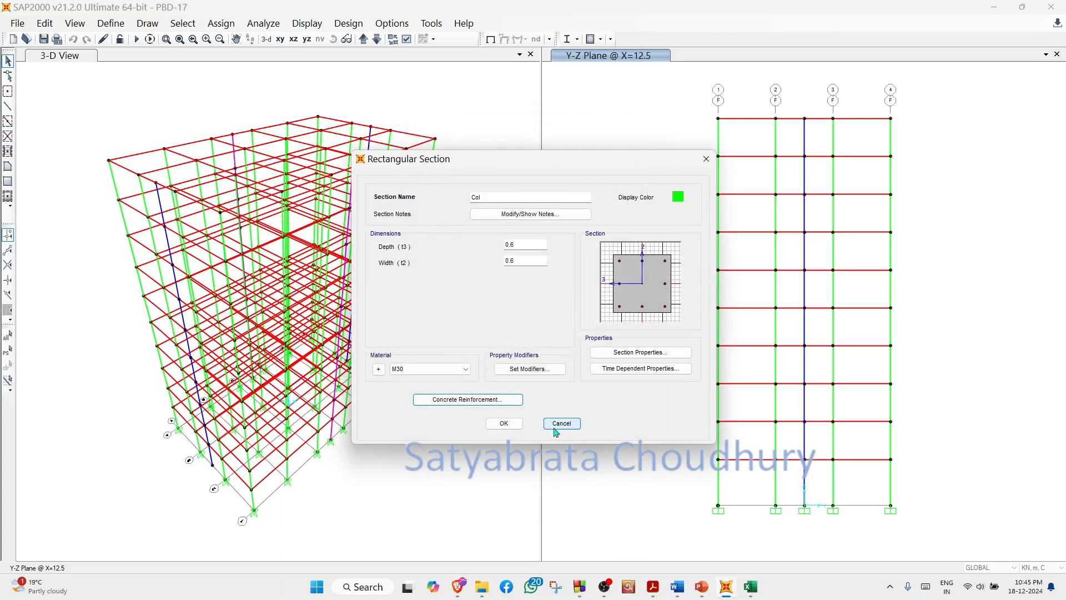
click(516, 424)
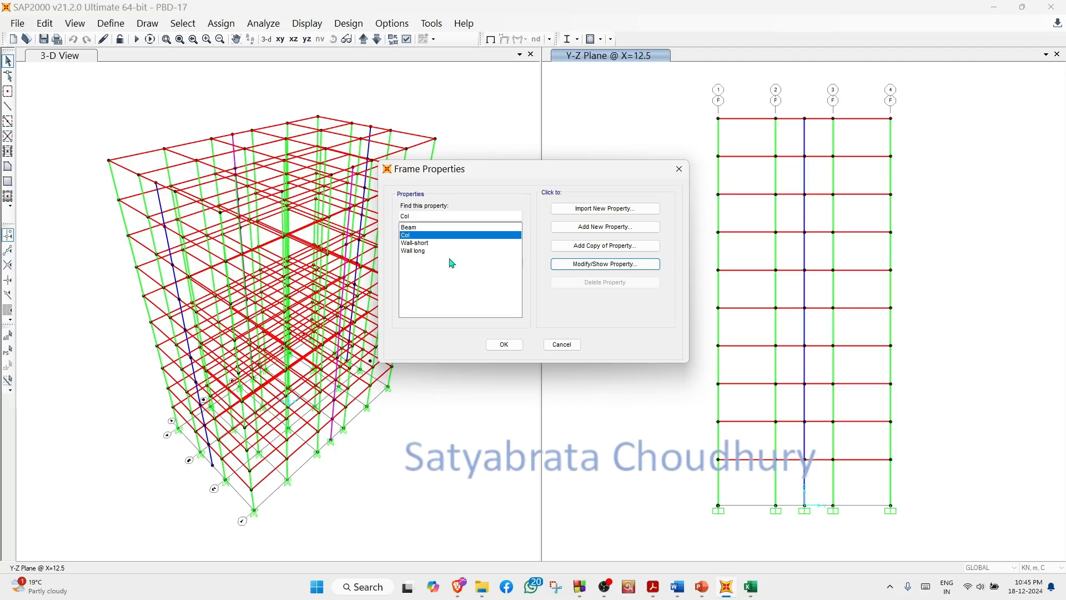
- Review the Wall-short frame section's dimensions and reinforcement data, including its available longitudinal bar sizes
click(425, 246)
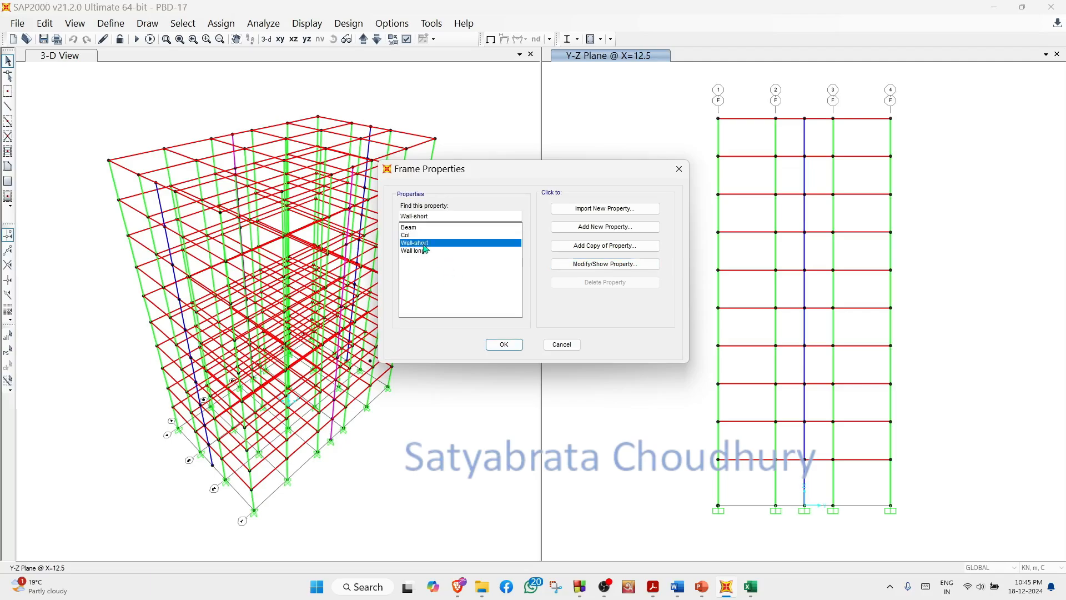
click(610, 265)
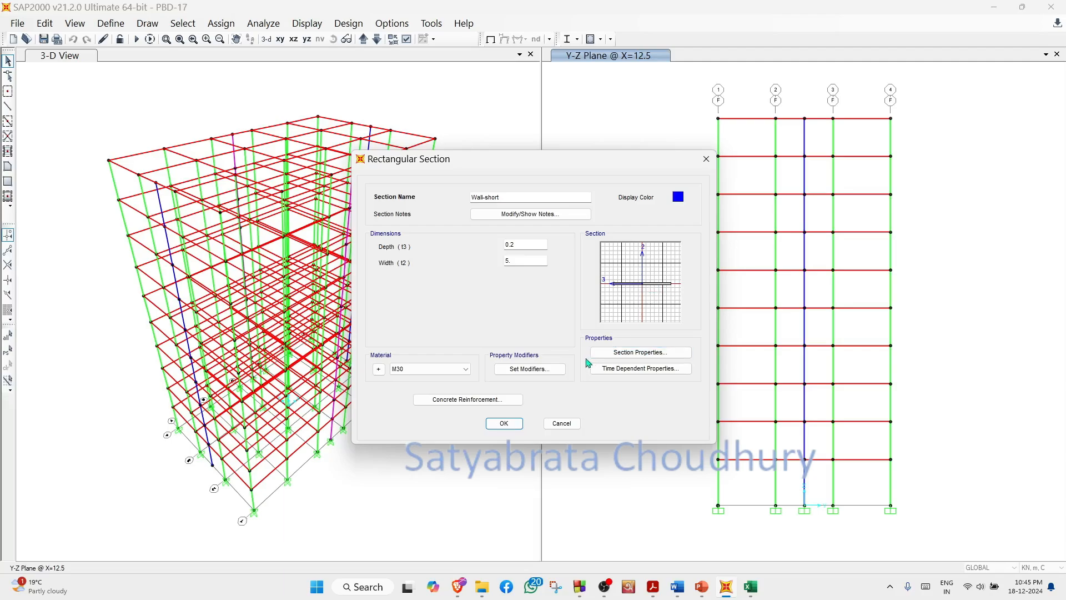
click(491, 406)
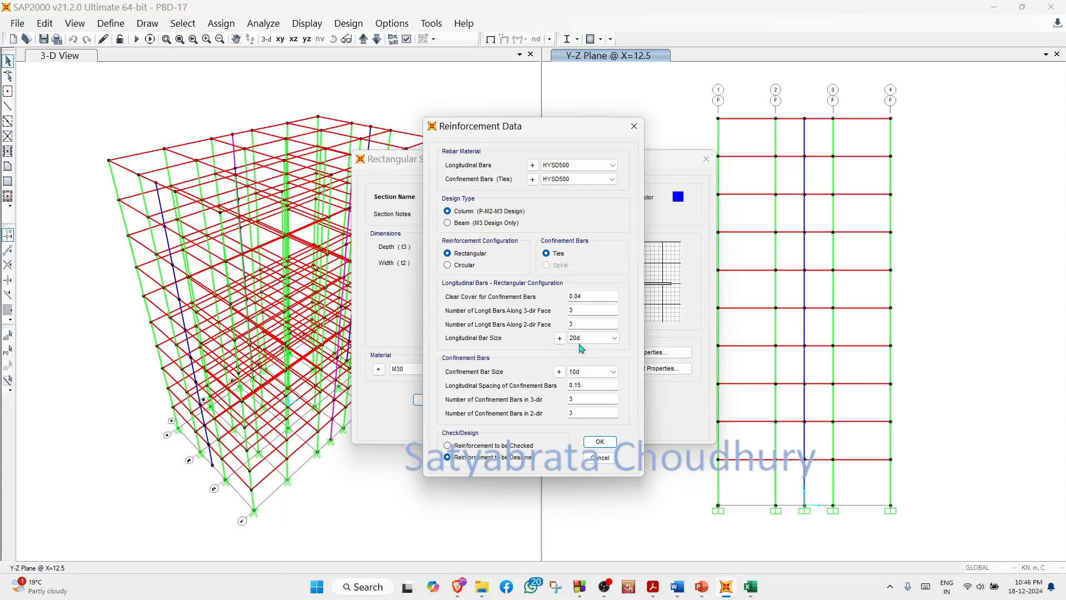
click(616, 340)
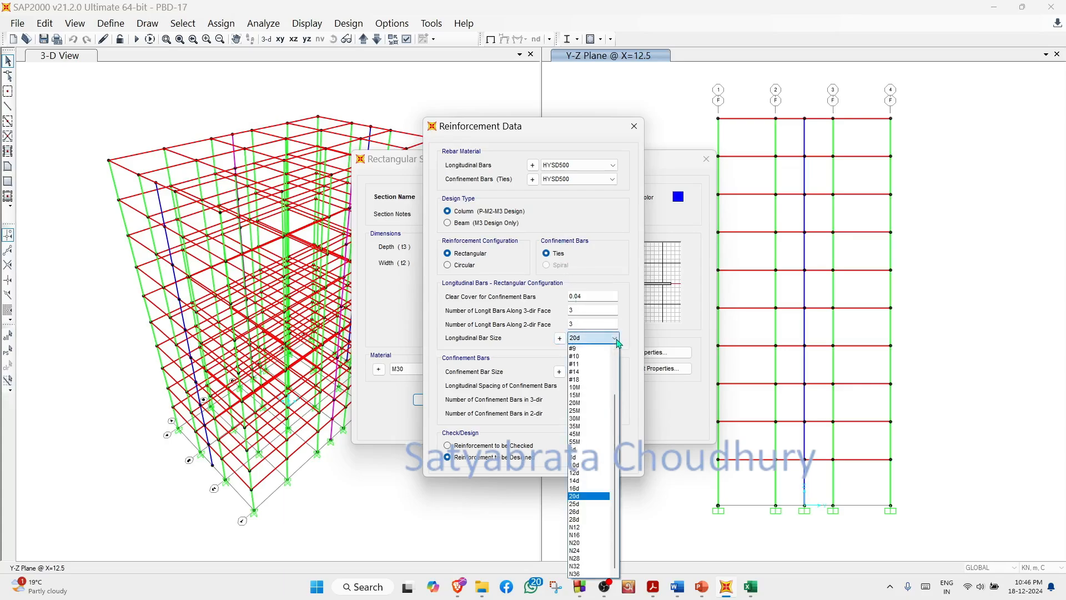
click(596, 496)
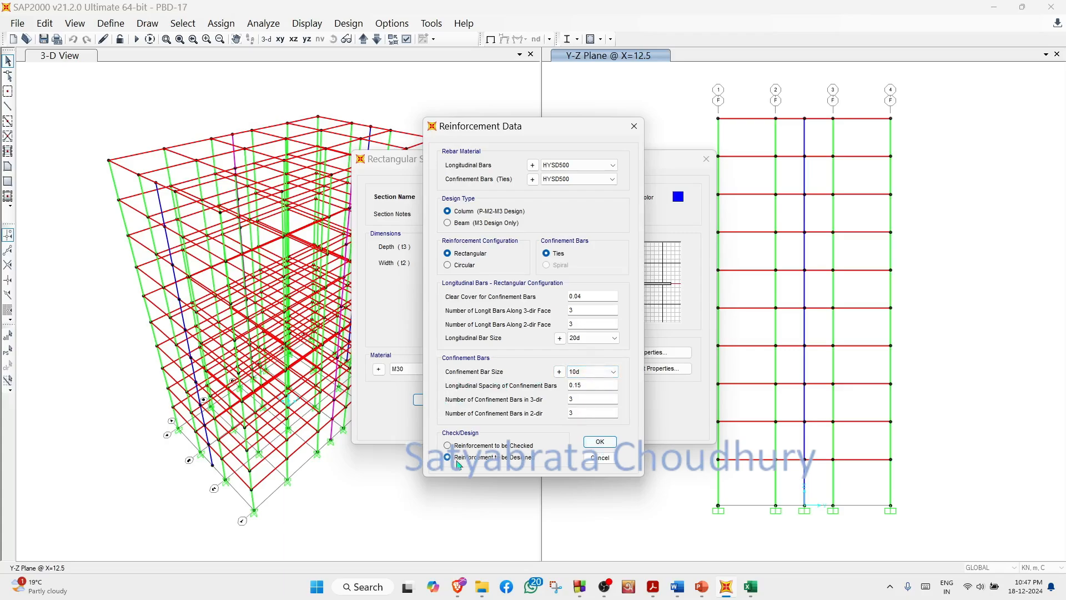
click(591, 458)
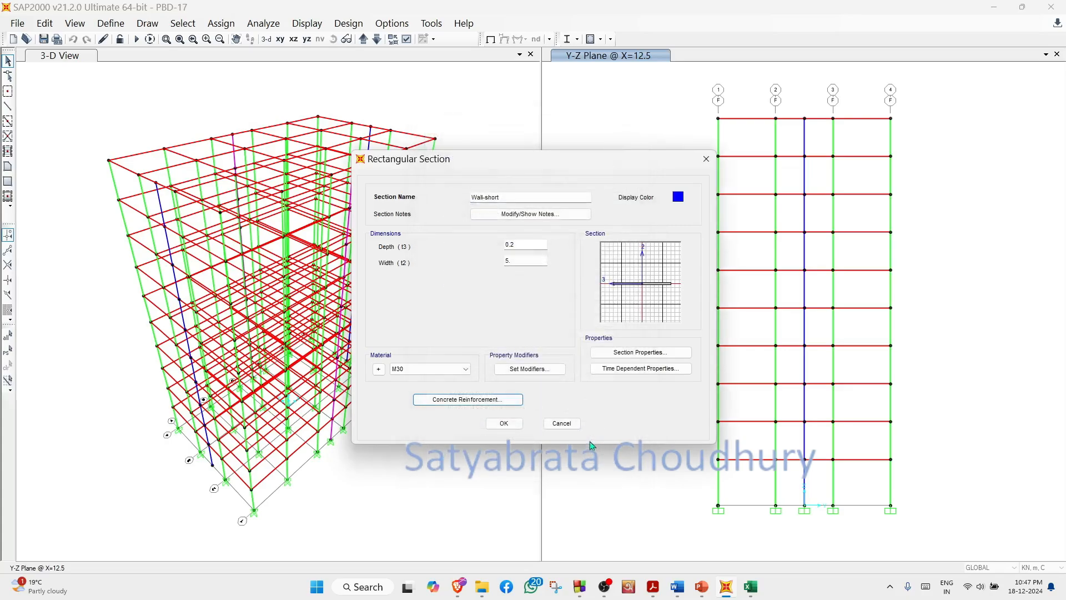
click(504, 423)
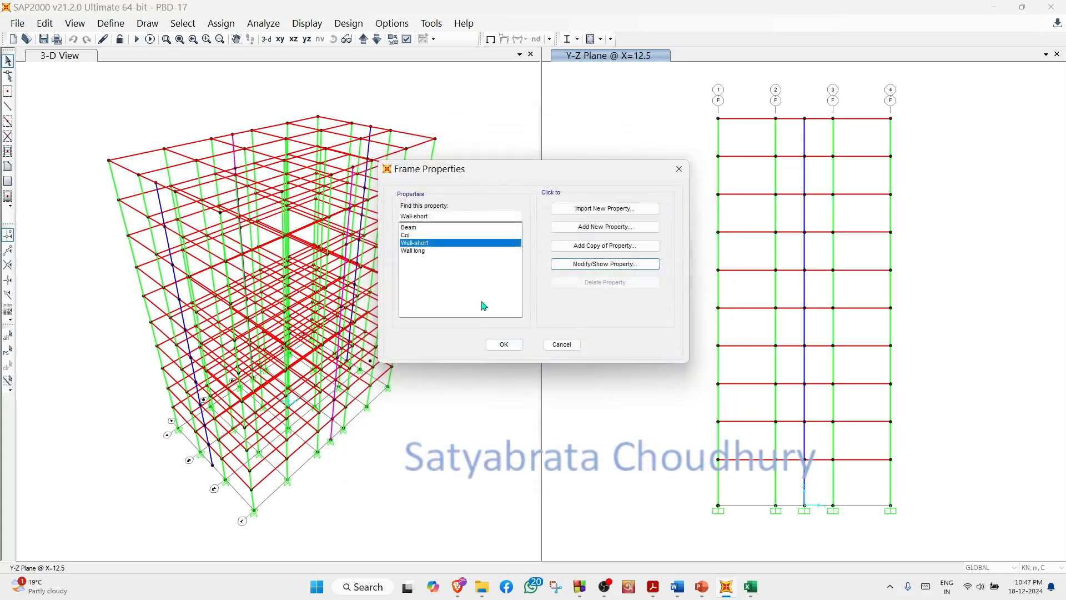
- Review the Wall long frame section's dimensions and concrete reinforcement data, and close the frame section definitions
click(419, 251)
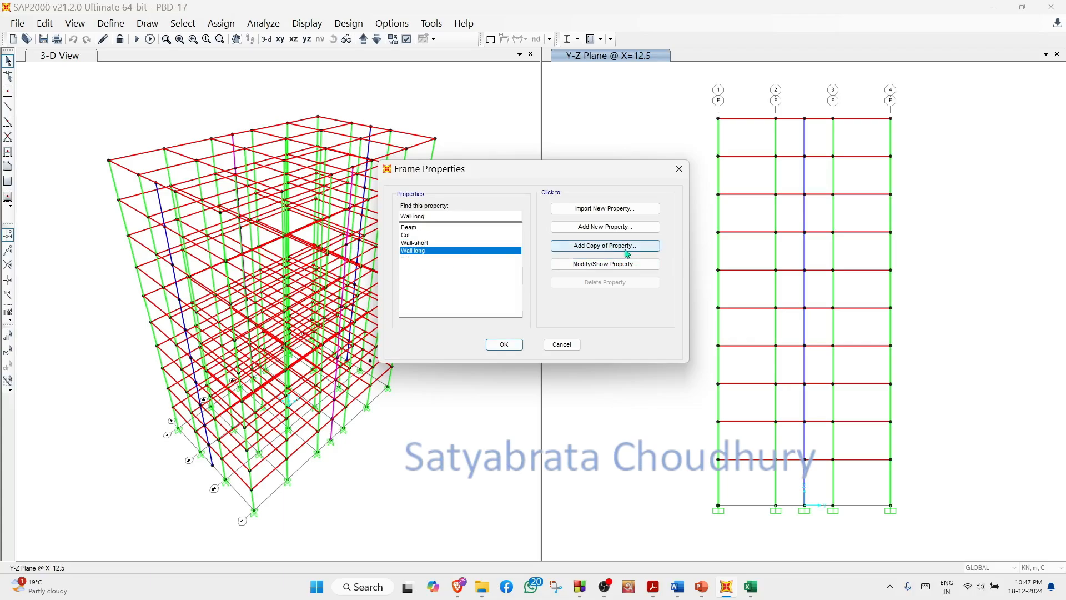
click(614, 266)
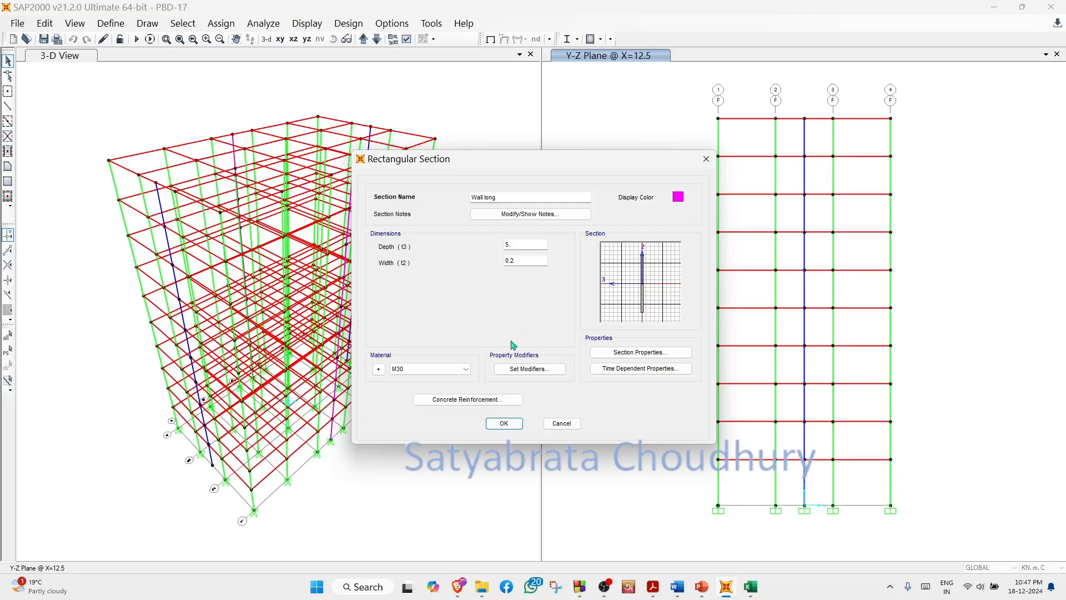
click(491, 399)
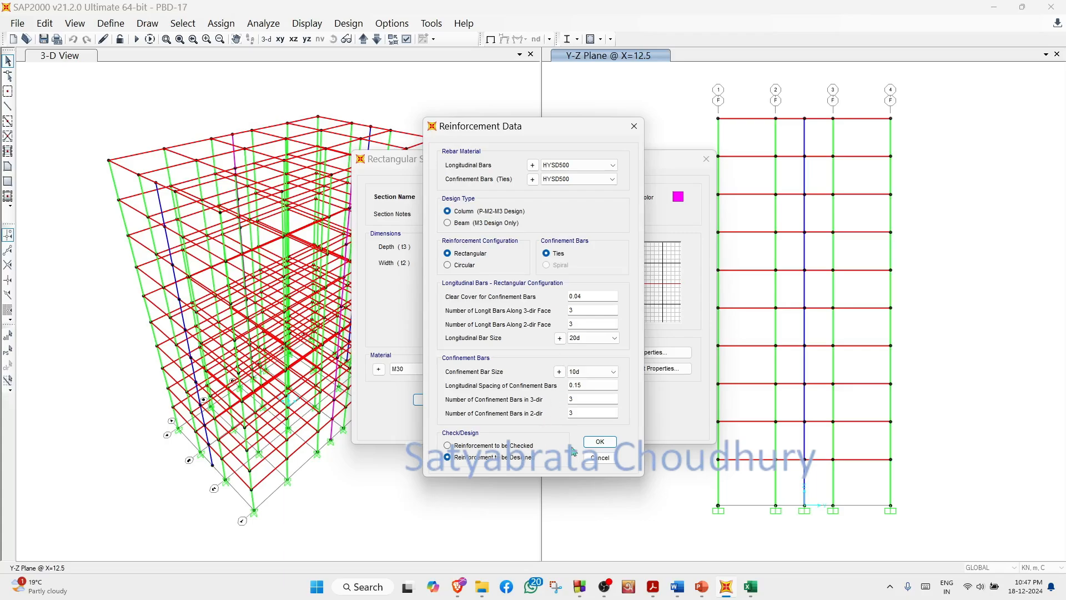
click(604, 444)
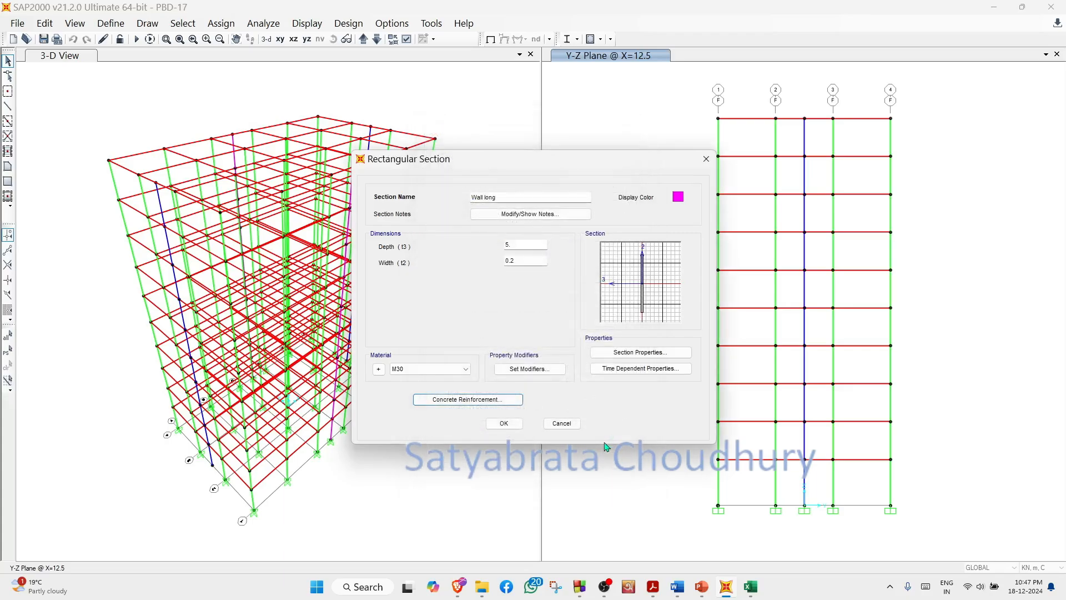
click(509, 424)
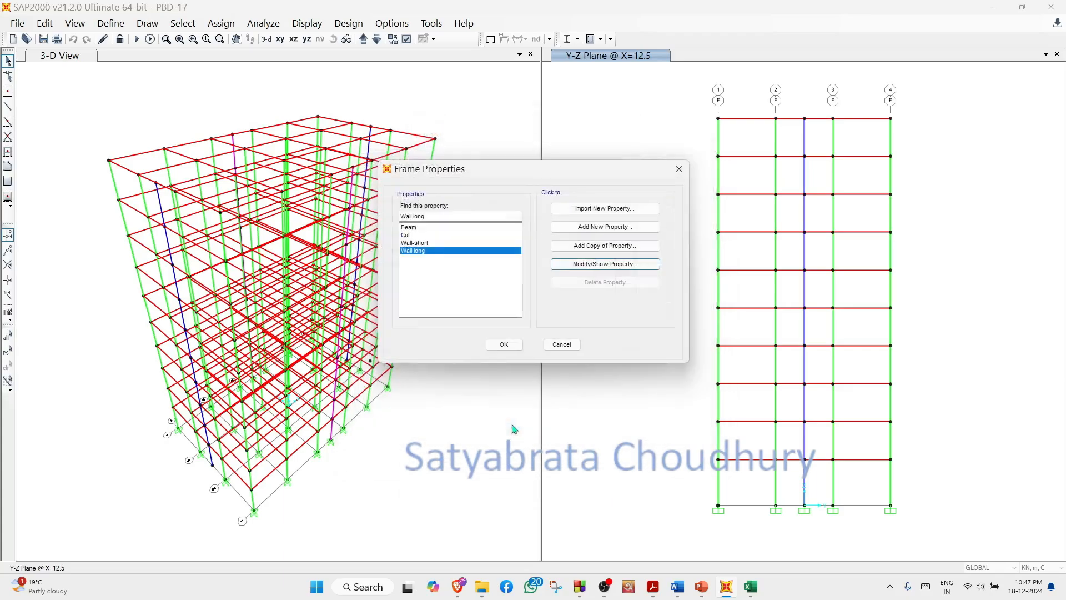
click(514, 348)
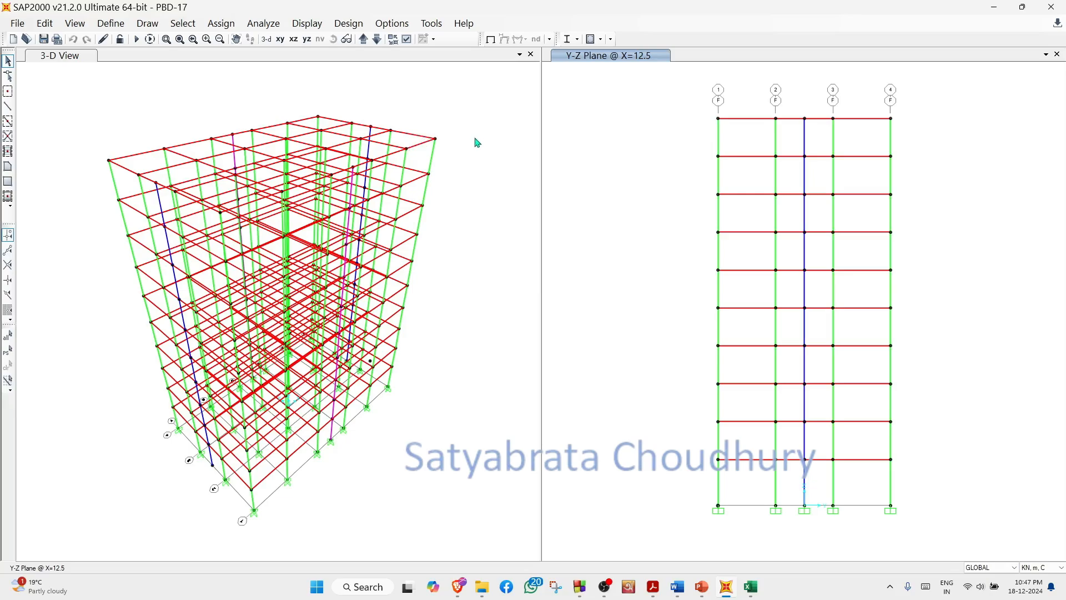
- Apply a trapezoidal SlabDL gravity load to one roof-edge beam, with 0, 7.5, 7.5 and 0 kN/m at relative distances 0, 0.5, 0.5 and 1
click(372, 93)
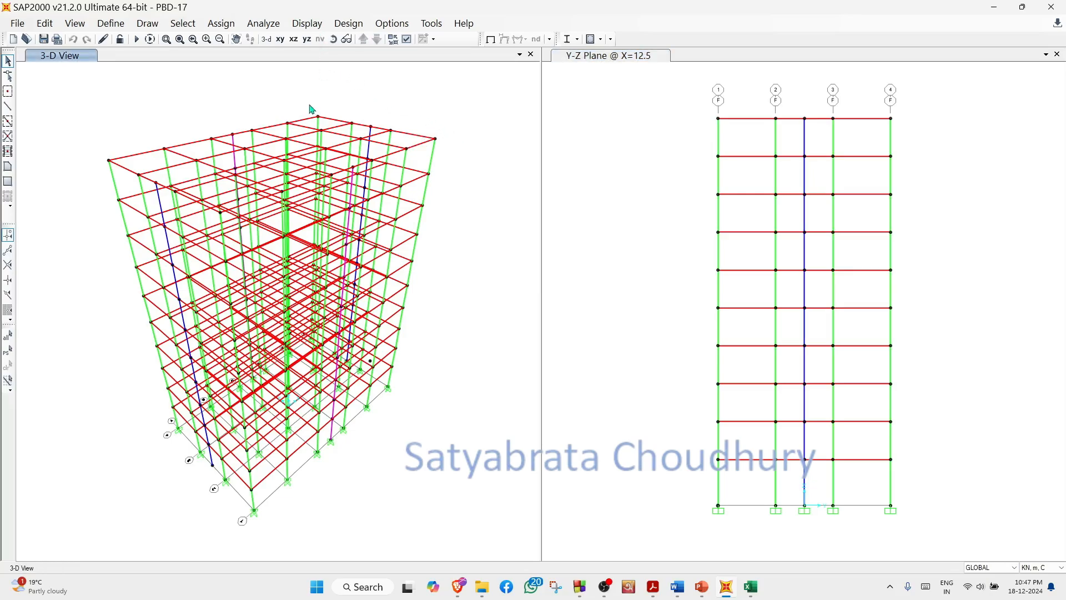
click(310, 123)
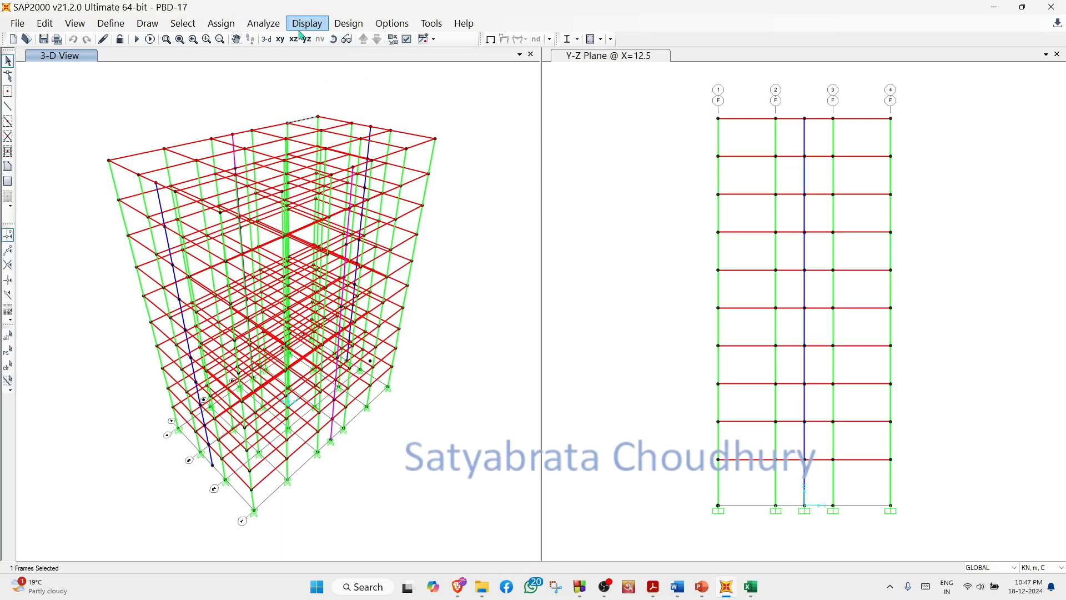
click(222, 25)
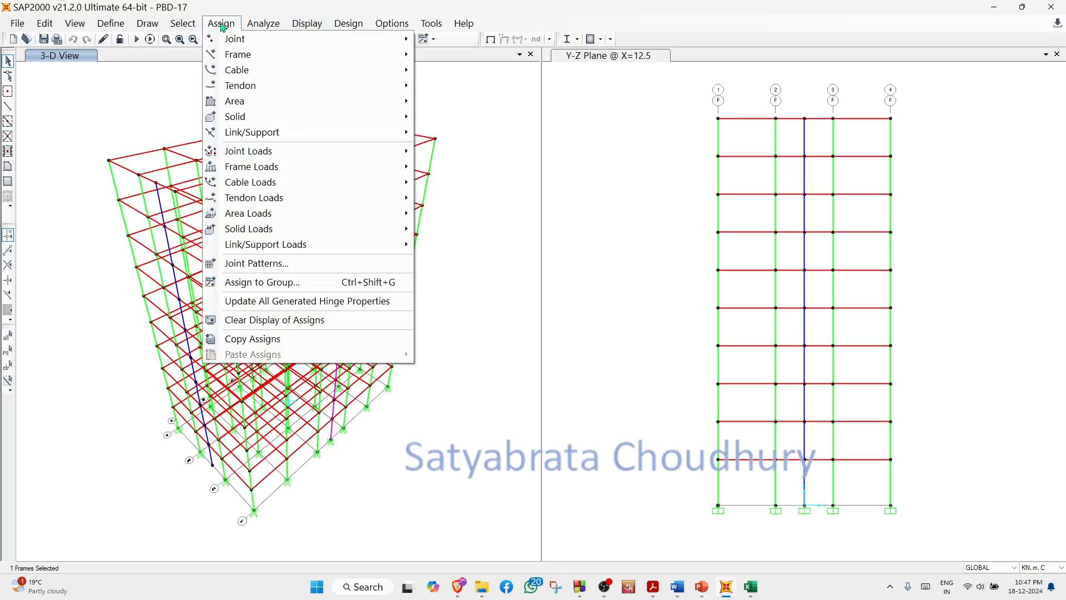
mouse_move(312, 173)
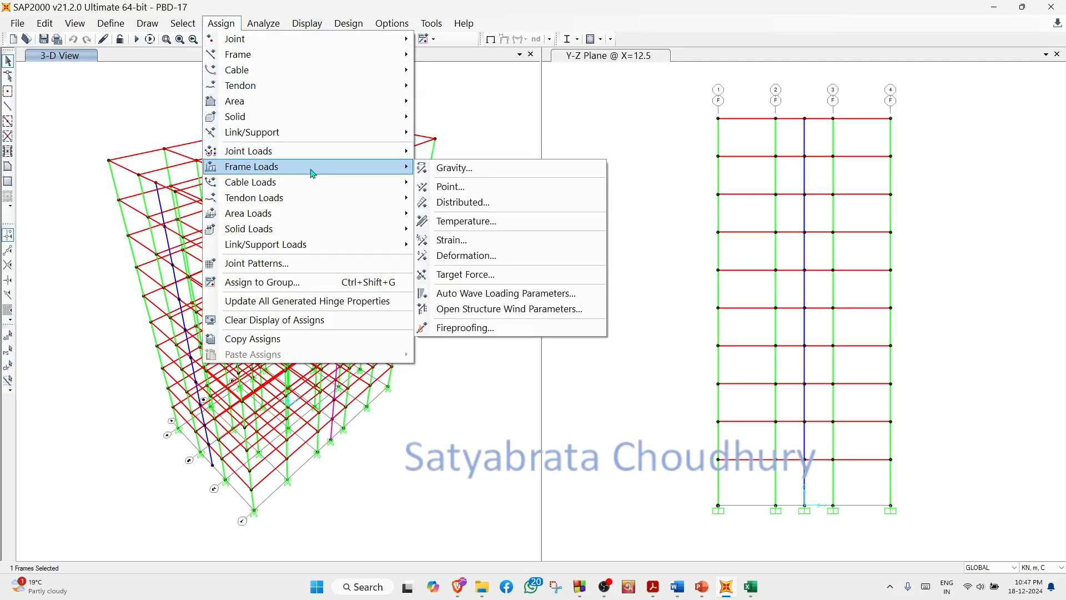
click(465, 202)
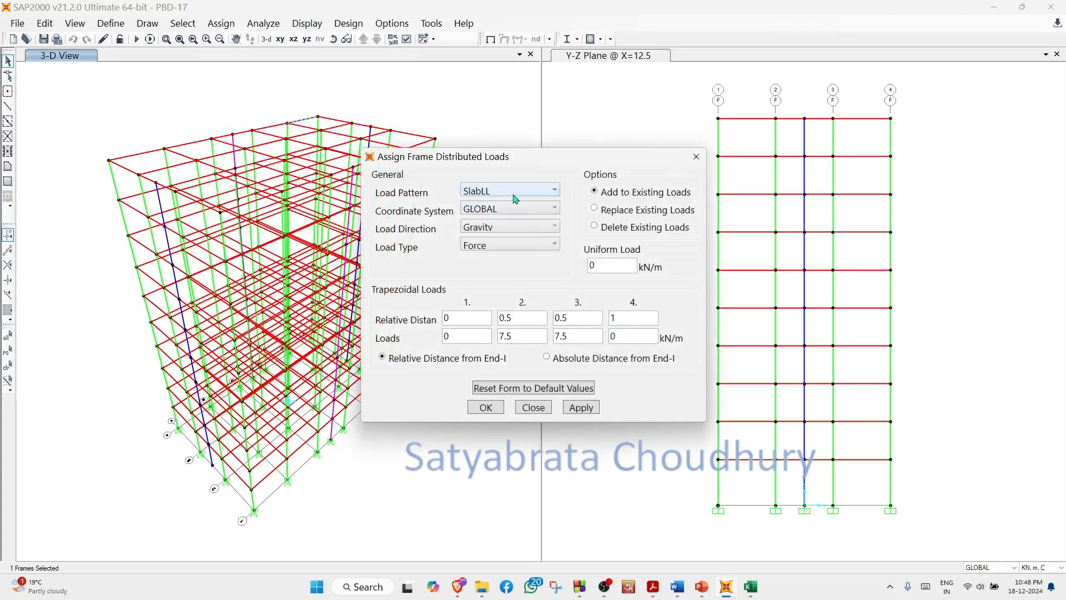
click(554, 191)
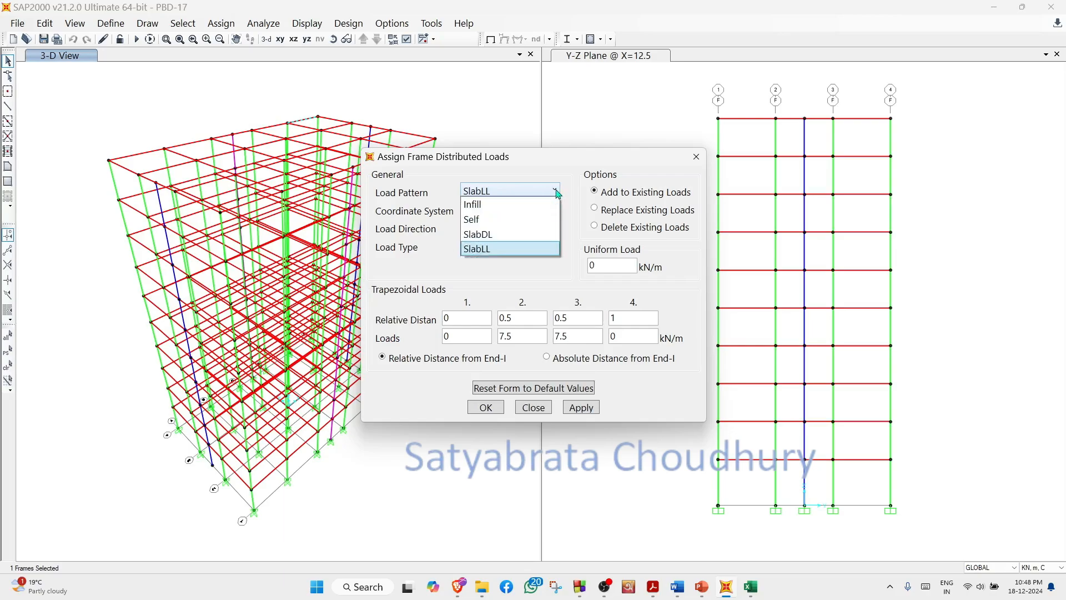
click(492, 234)
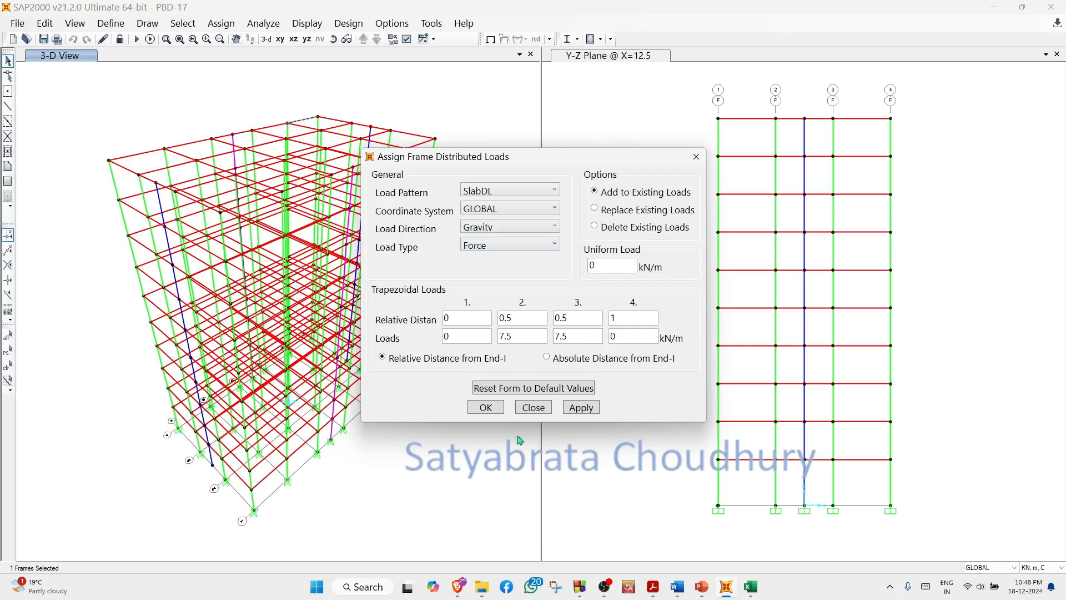
click(582, 410)
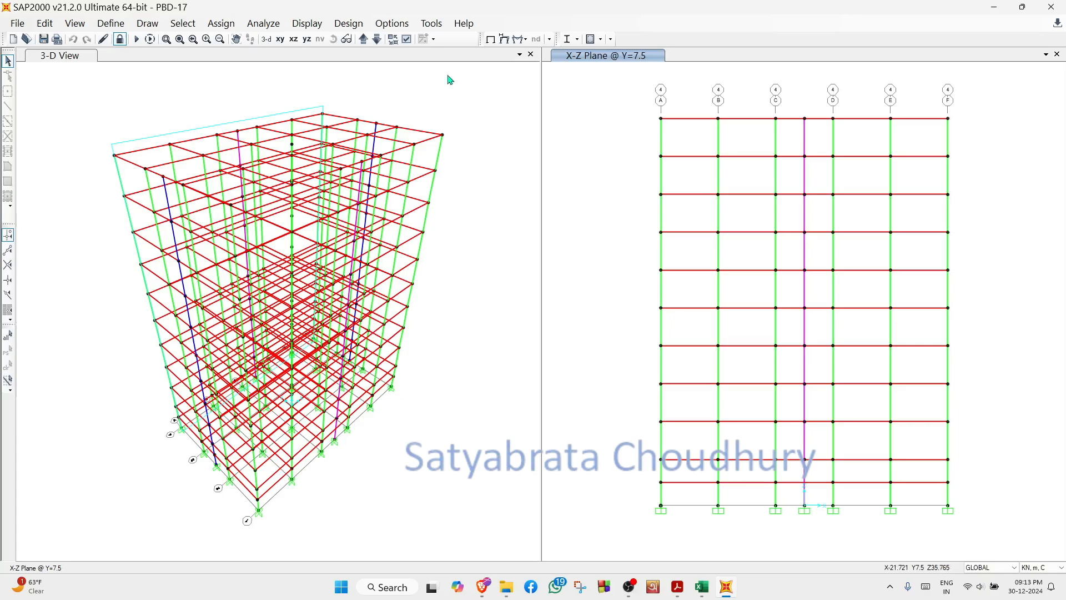
- Show the X-Z elevation at Y=7.5 with extruded member sections
click(407, 39)
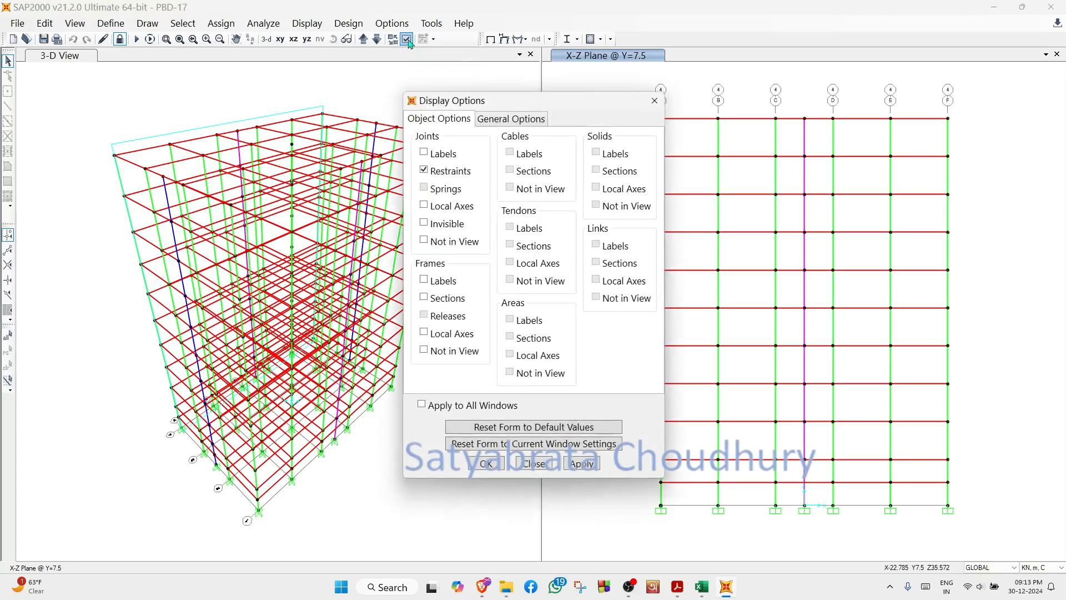
click(517, 121)
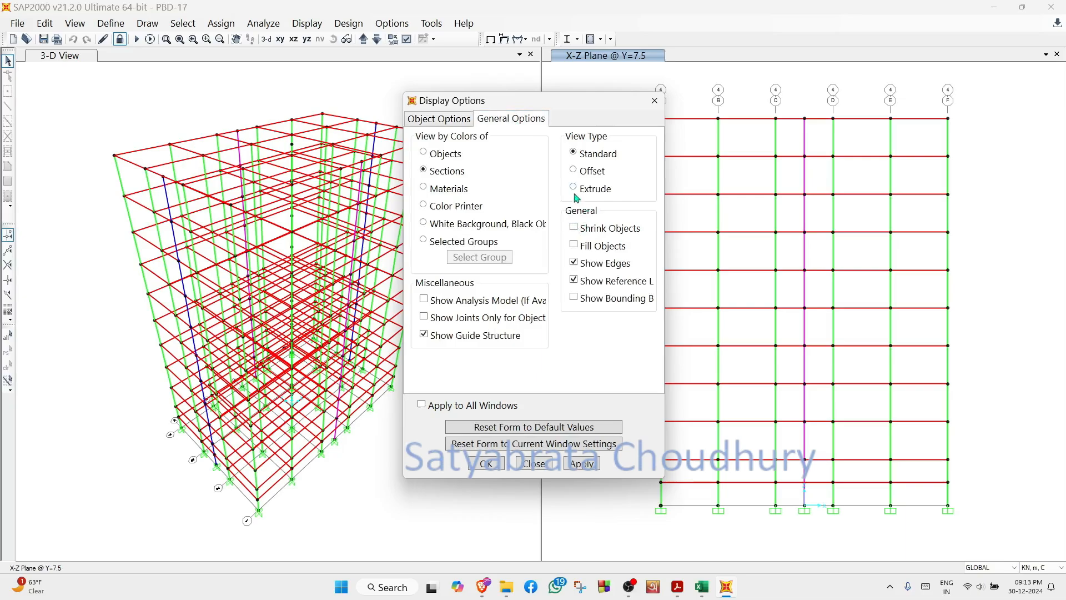
click(578, 465)
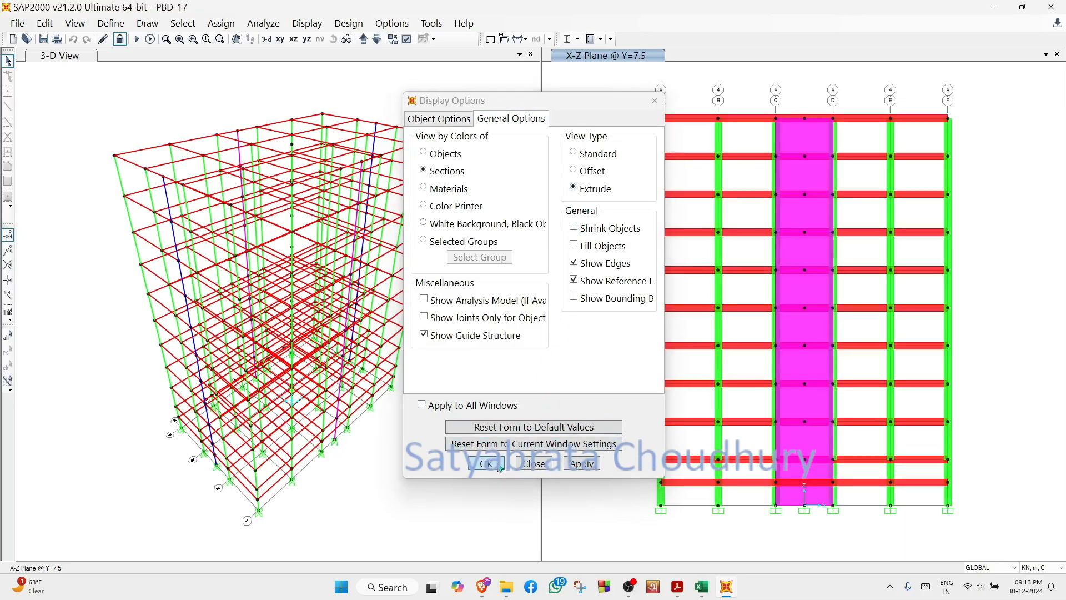
click(540, 464)
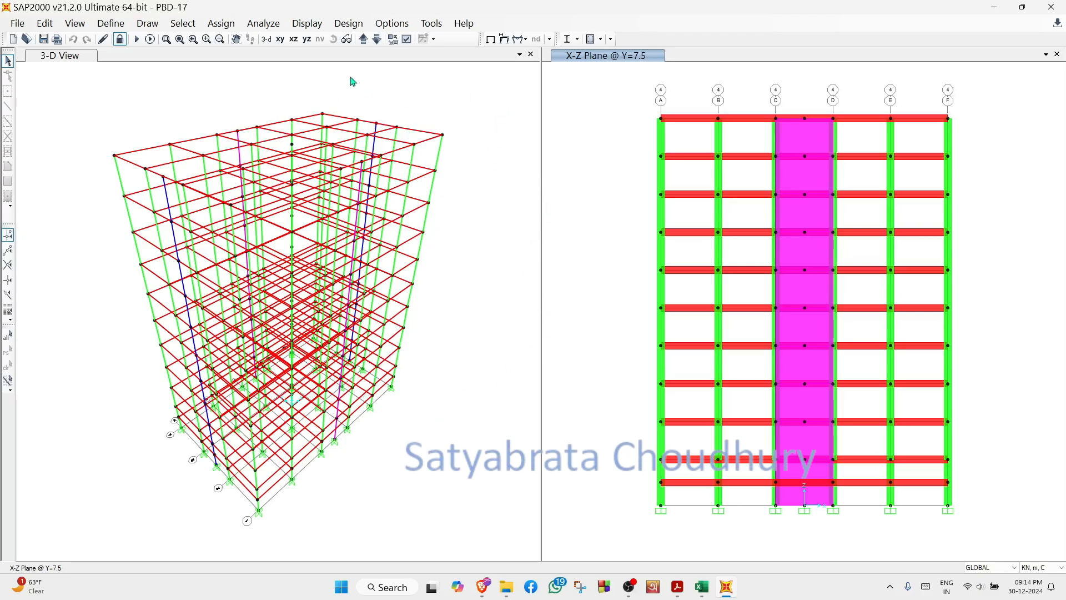
- Review a roof-level beam's section and hinge assignments and its slab dead and live load data in the 3-D view
click(418, 135)
right_click(418, 135)
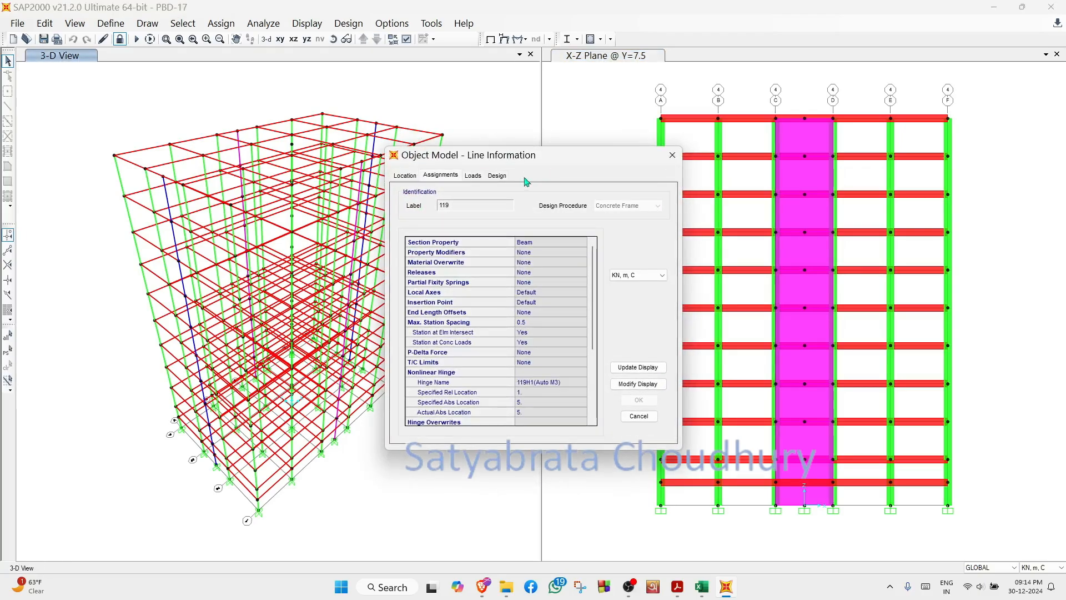
click(474, 177)
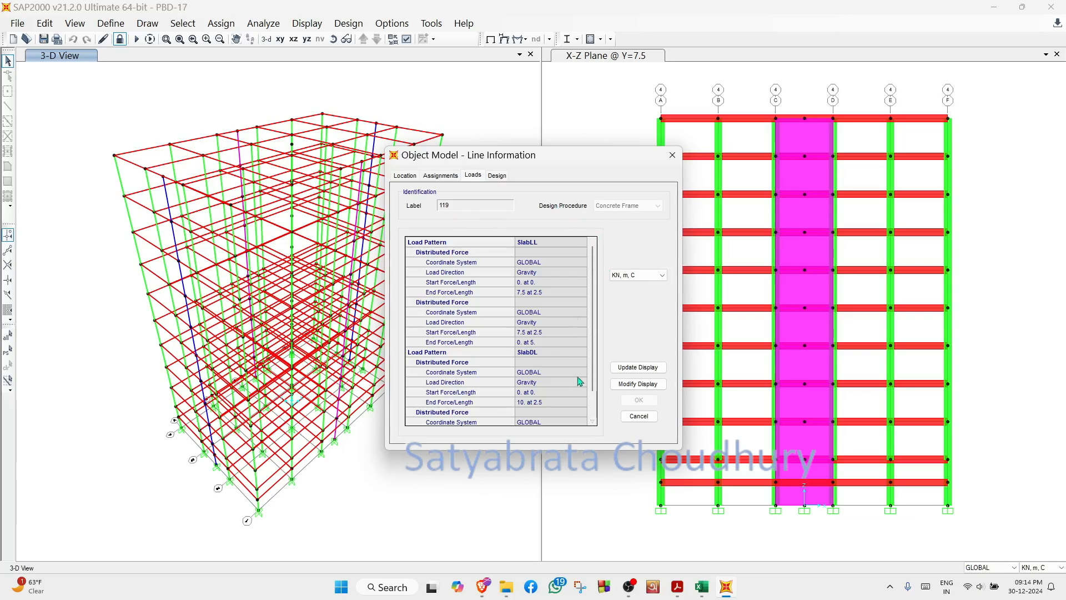
scroll(589, 378, down, 2)
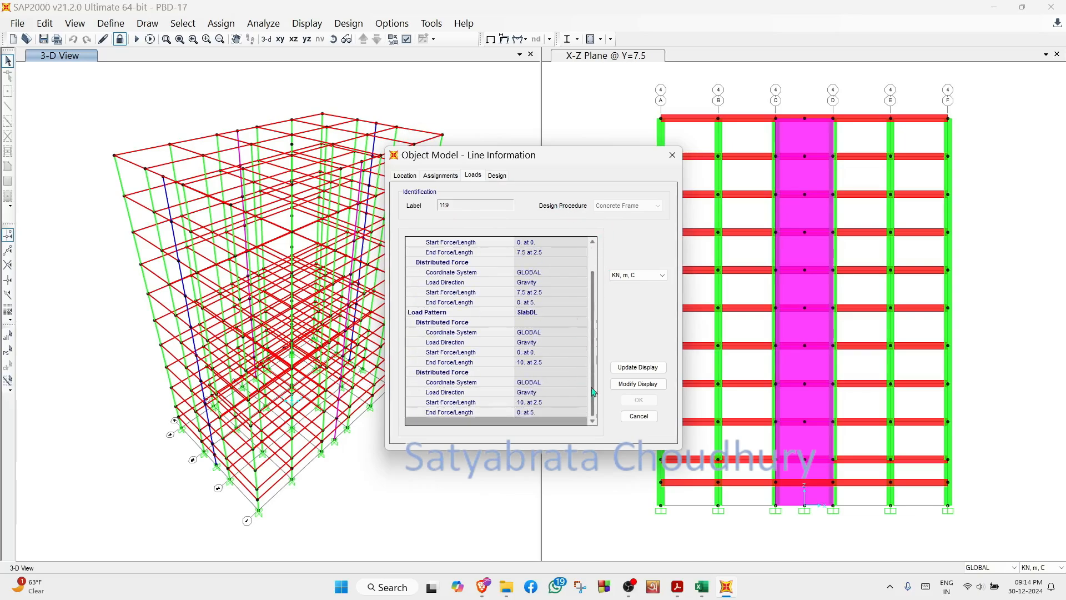
click(639, 416)
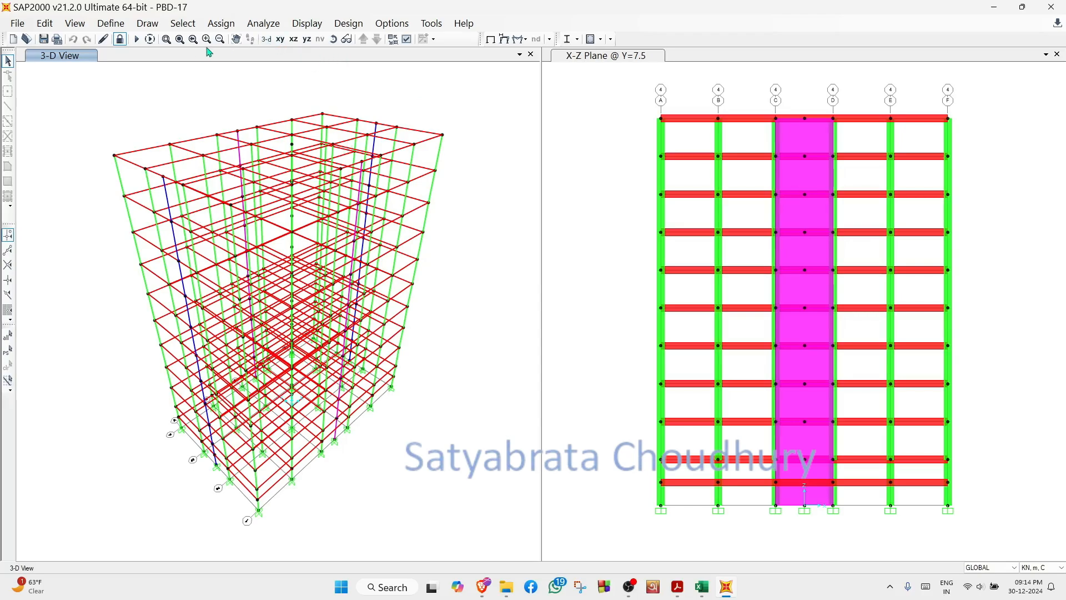
click(224, 26)
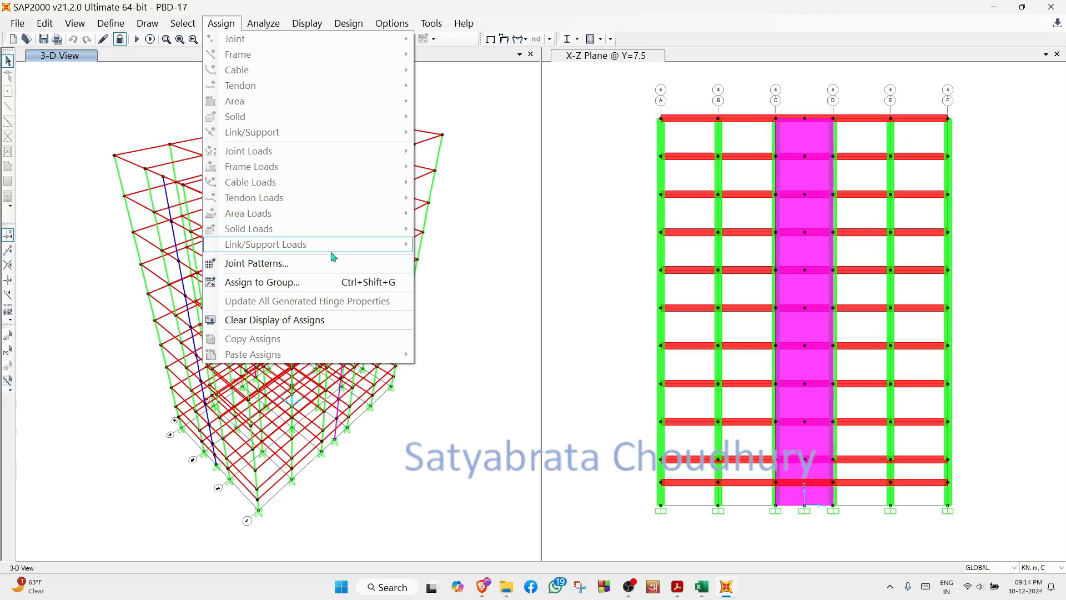
click(467, 253)
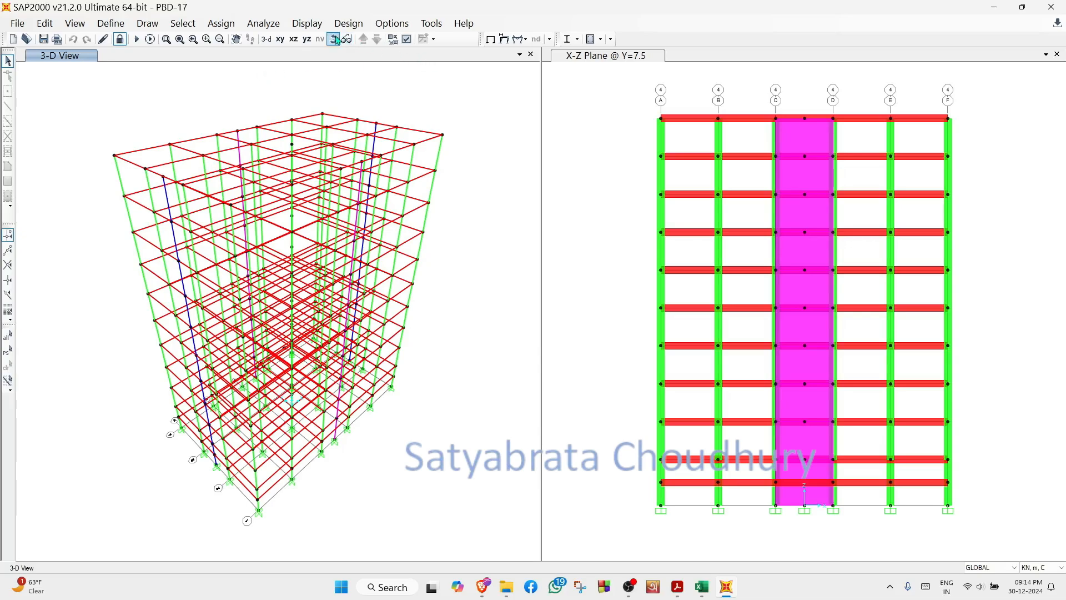
click(316, 25)
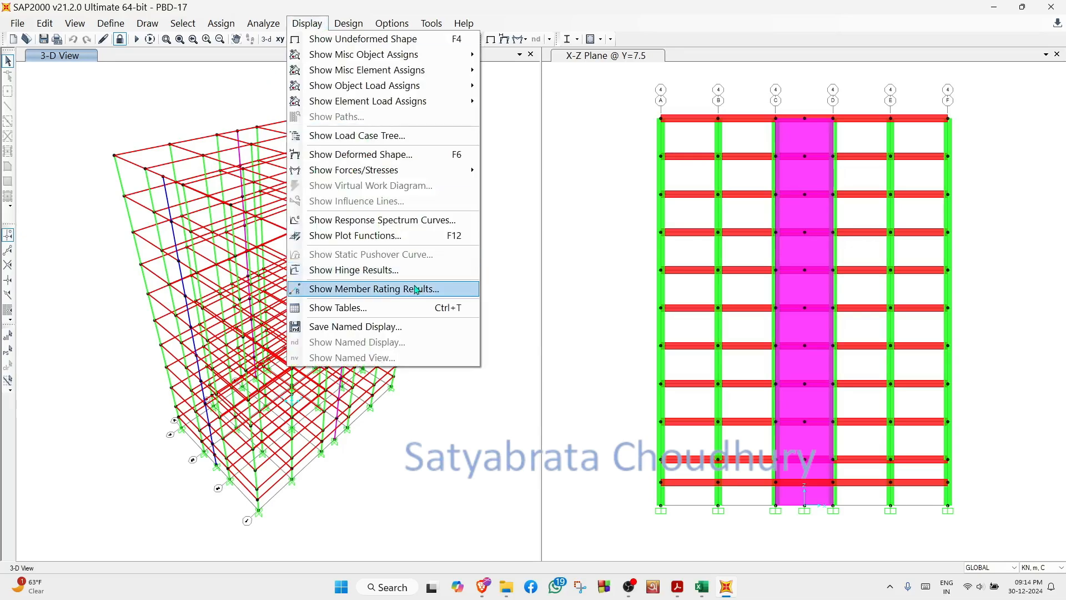
click(372, 237)
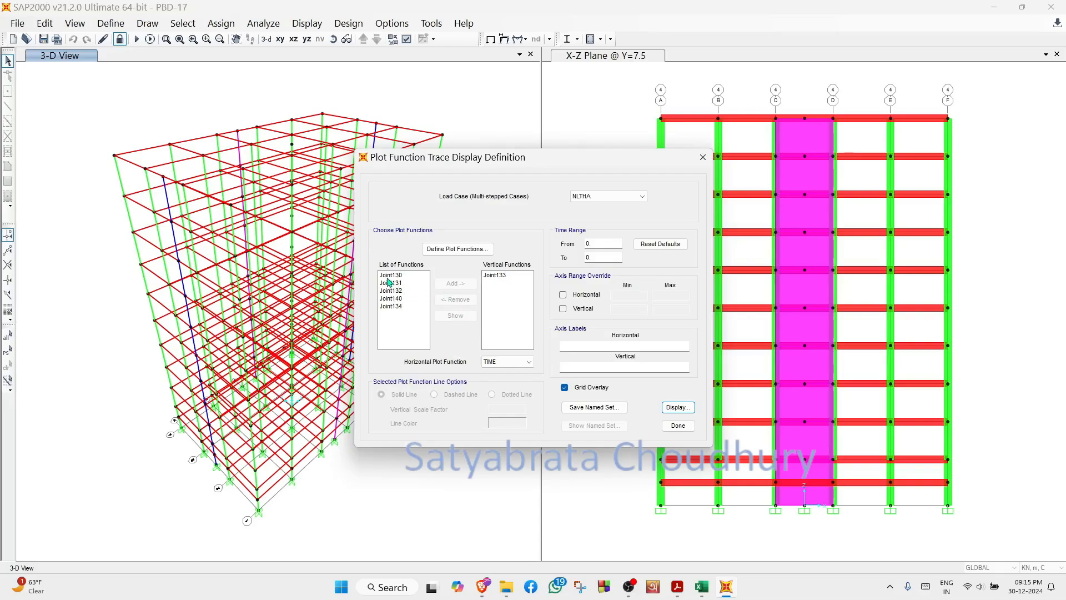
click(678, 426)
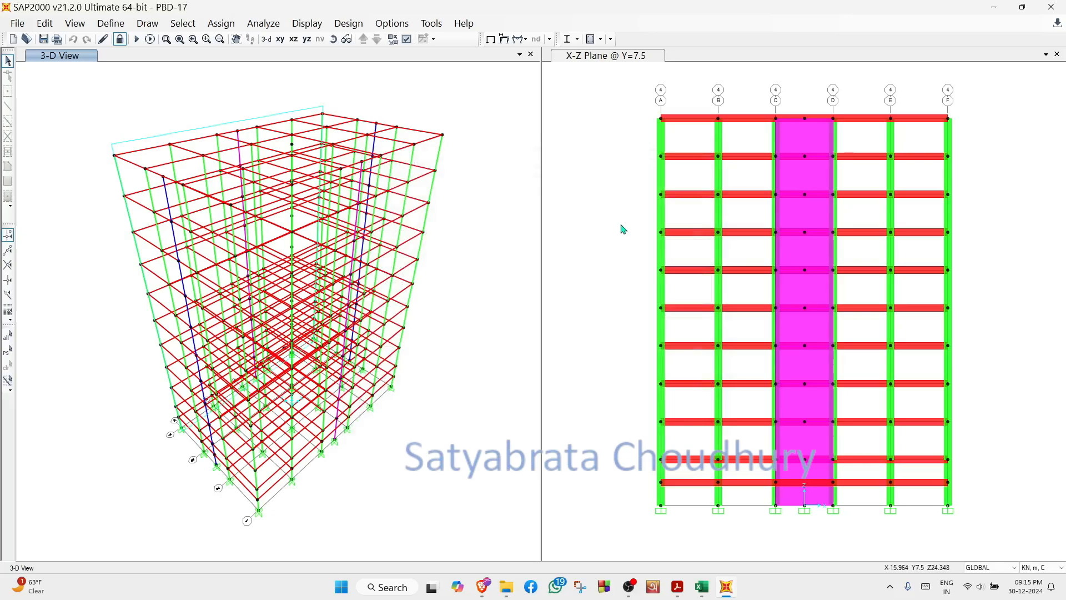
- Show the X-Y plan at Z=17.2 and review the assignments of the joint at the plan's centre
click(605, 187)
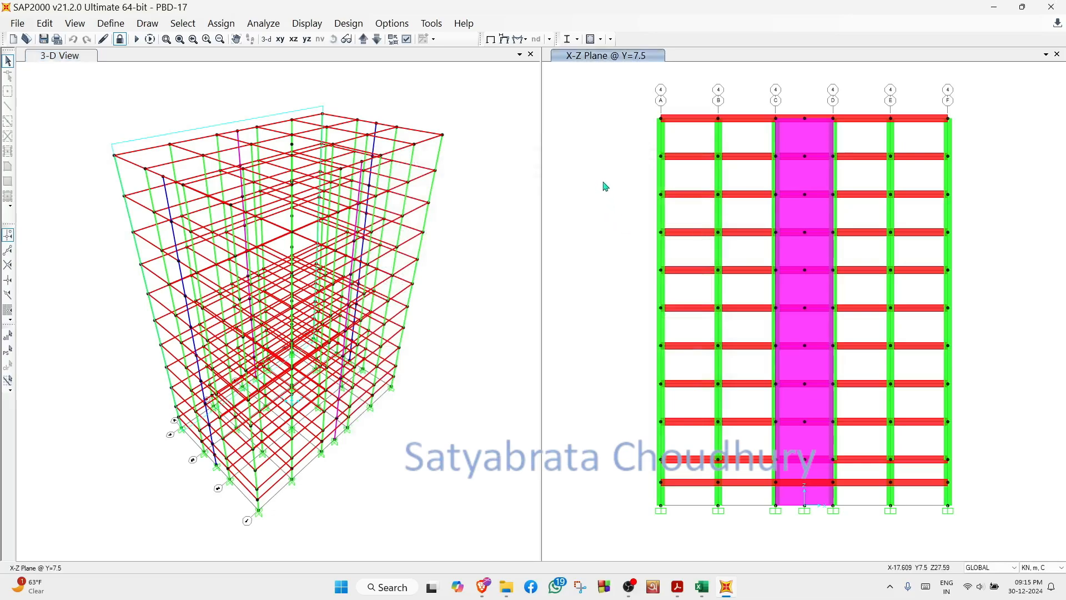
click(281, 40)
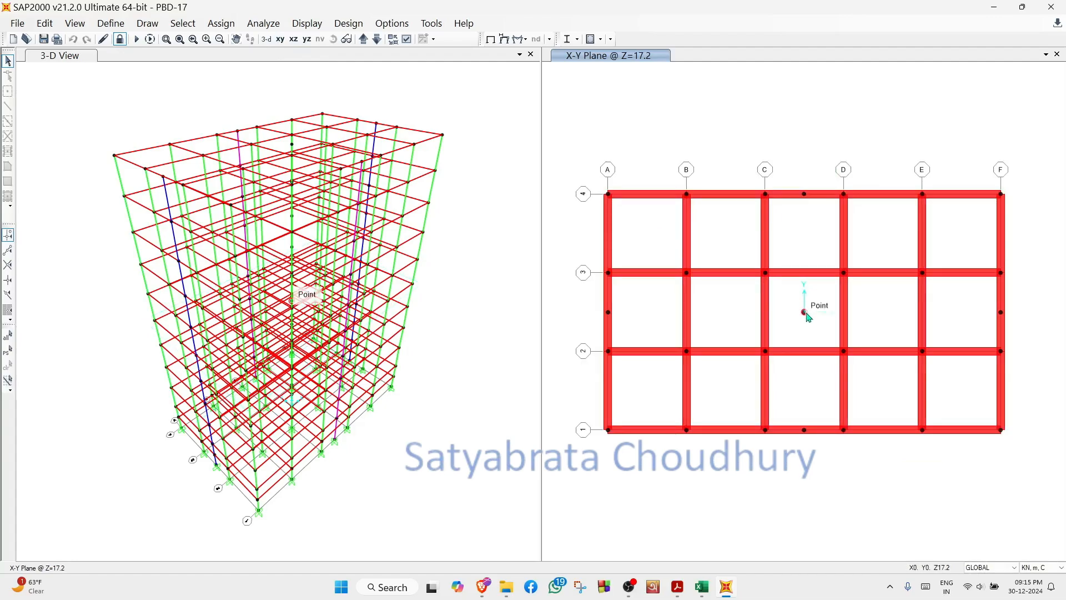
right_click(805, 313)
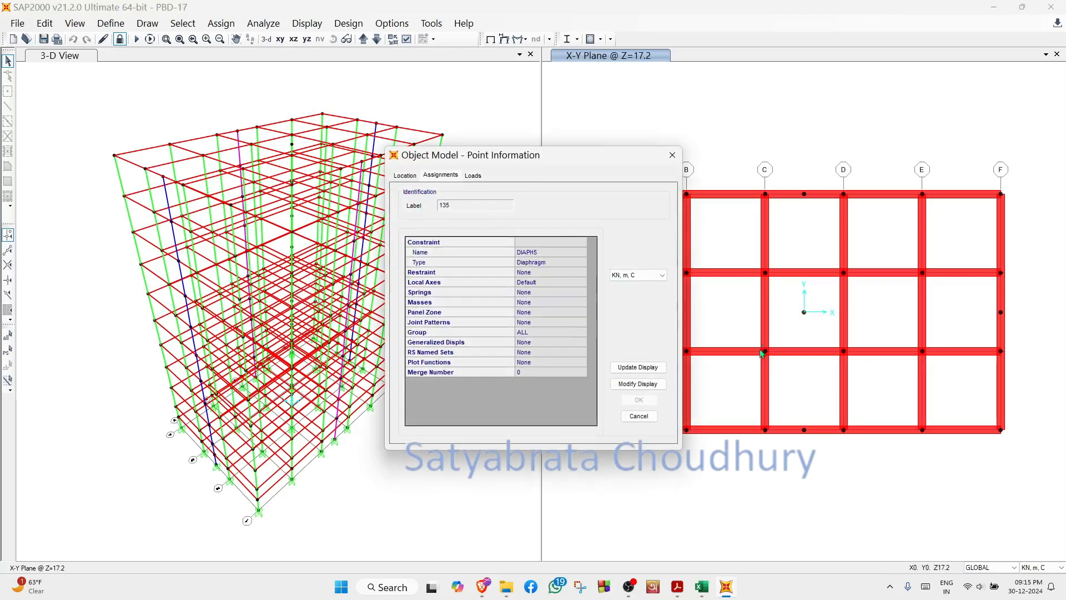
click(640, 417)
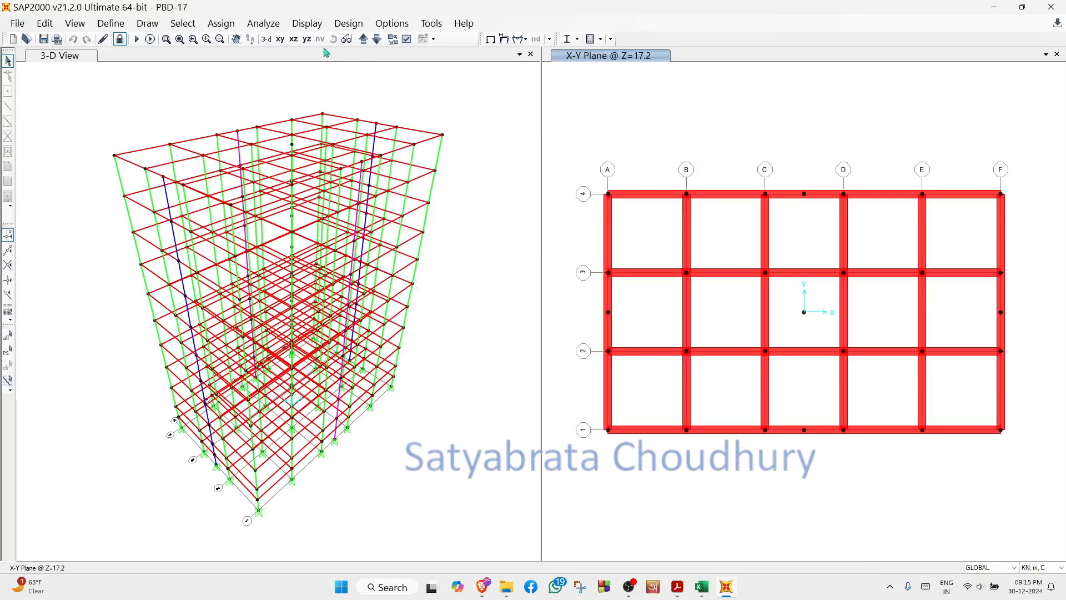
- In the plot functions for the NLTHA load case, replace Joint133 with Joint130 as the vertical function
click(300, 25)
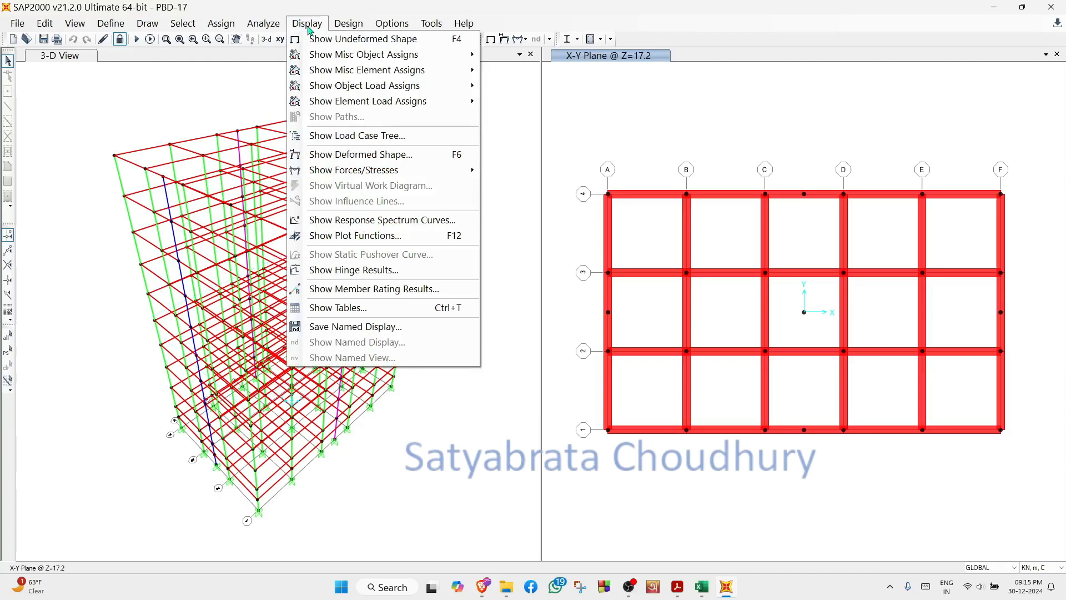
click(388, 236)
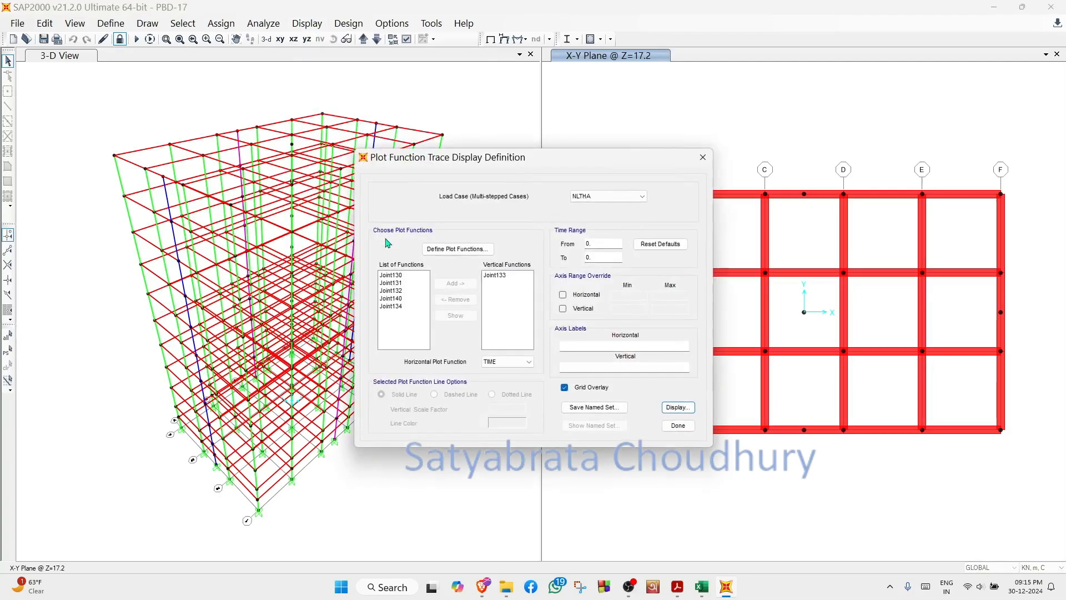
click(496, 276)
click(464, 301)
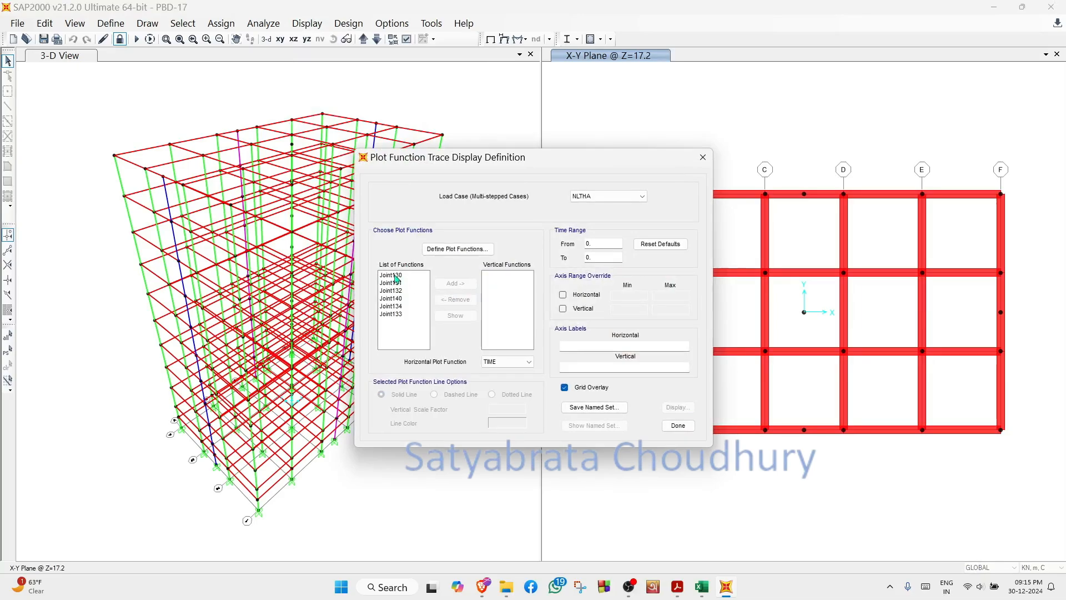
click(396, 276)
click(454, 284)
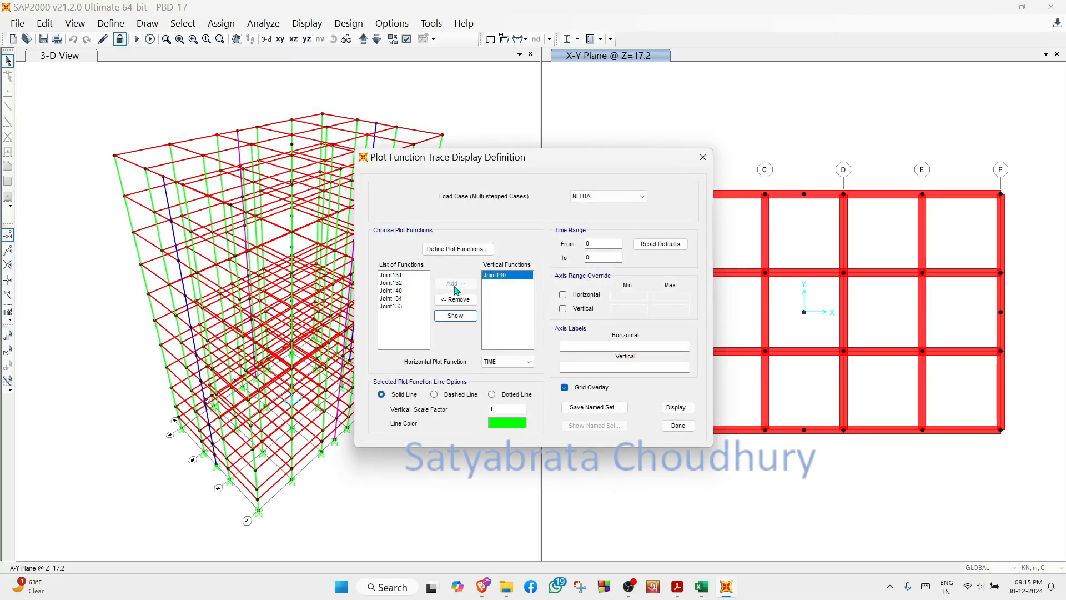
- Display the Joint130 displacement trace over time, check the plot's print and export options, and close the plot function windows
click(680, 408)
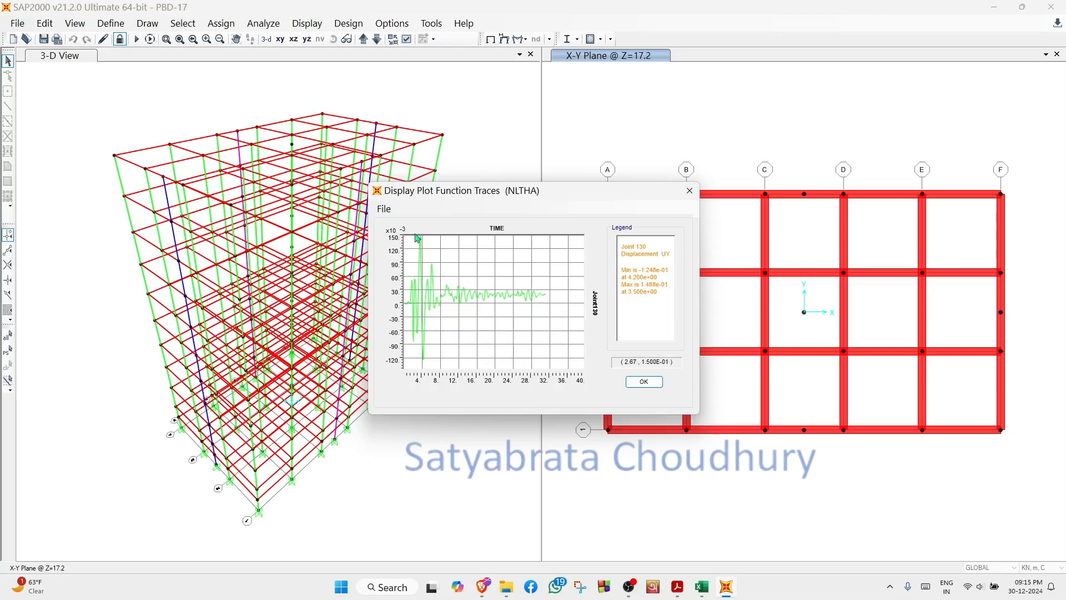
click(390, 214)
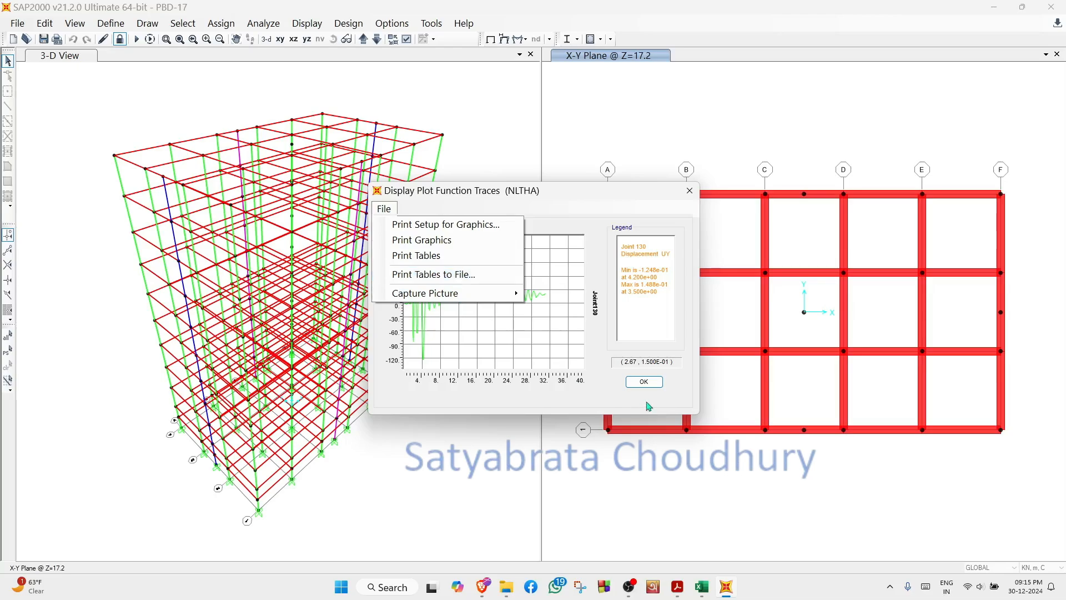
click(644, 383)
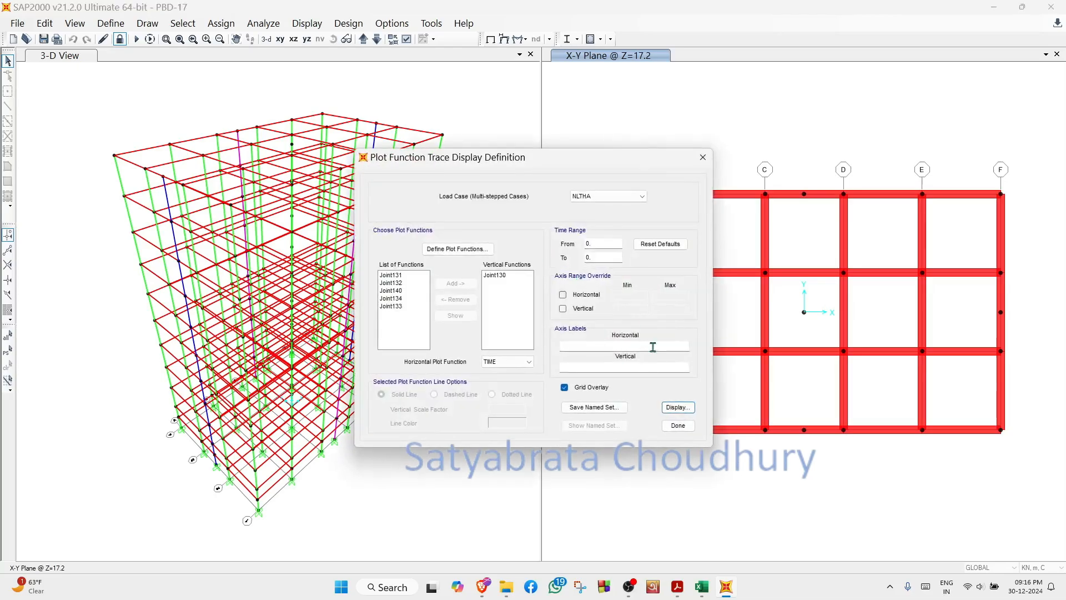
click(675, 423)
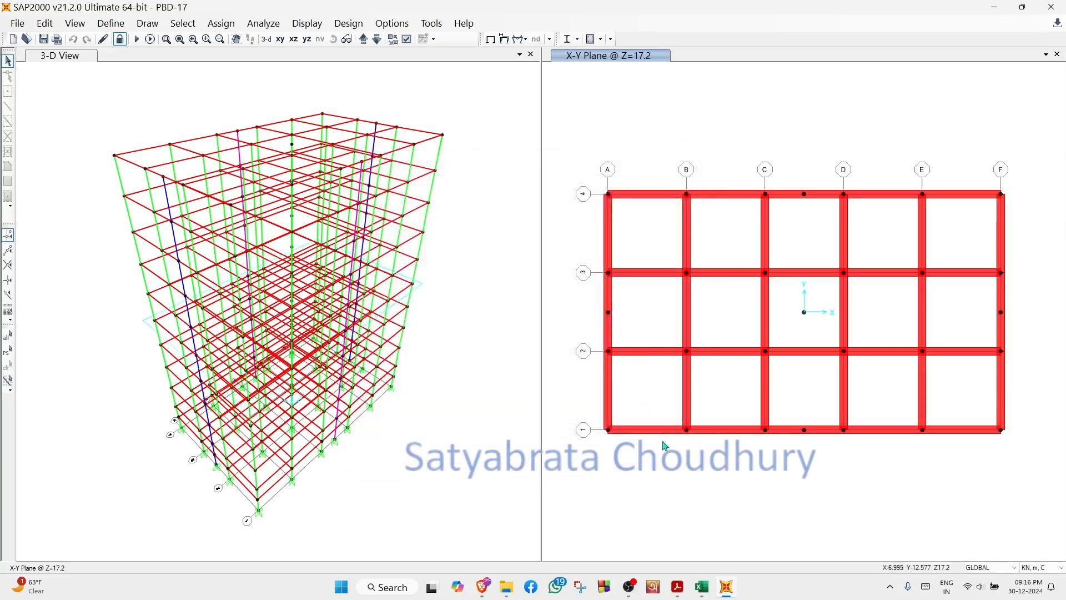
- Switch to the PBD-17-Drift workbook in Excel and view the Roof and upper-floor displacement and IDR columns at the start of Sheet1
click(702, 587)
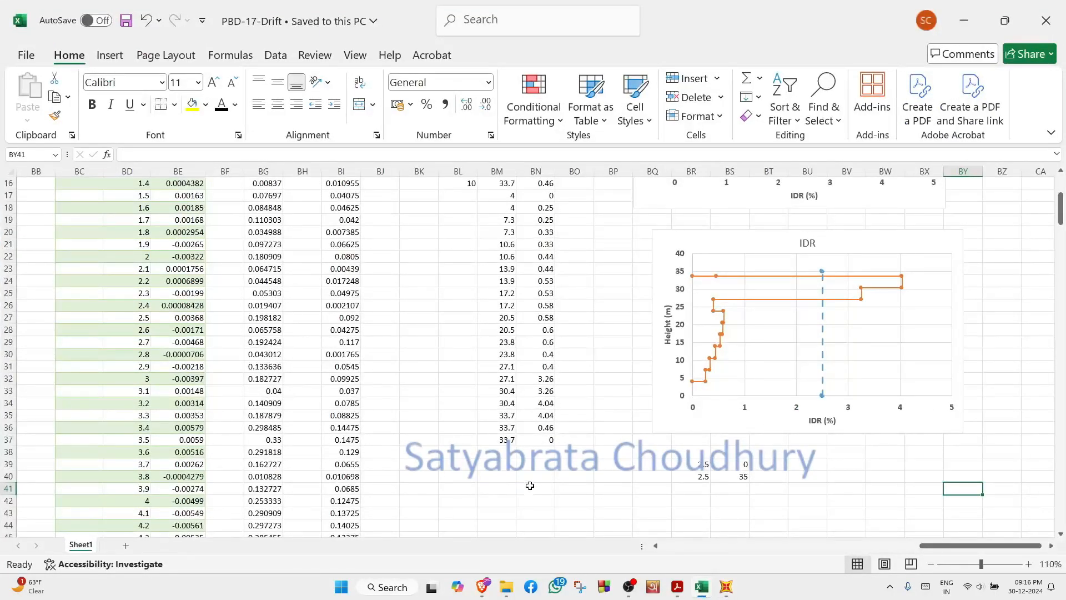
drag(934, 550, 675, 550)
scroll(203, 320, up, 5)
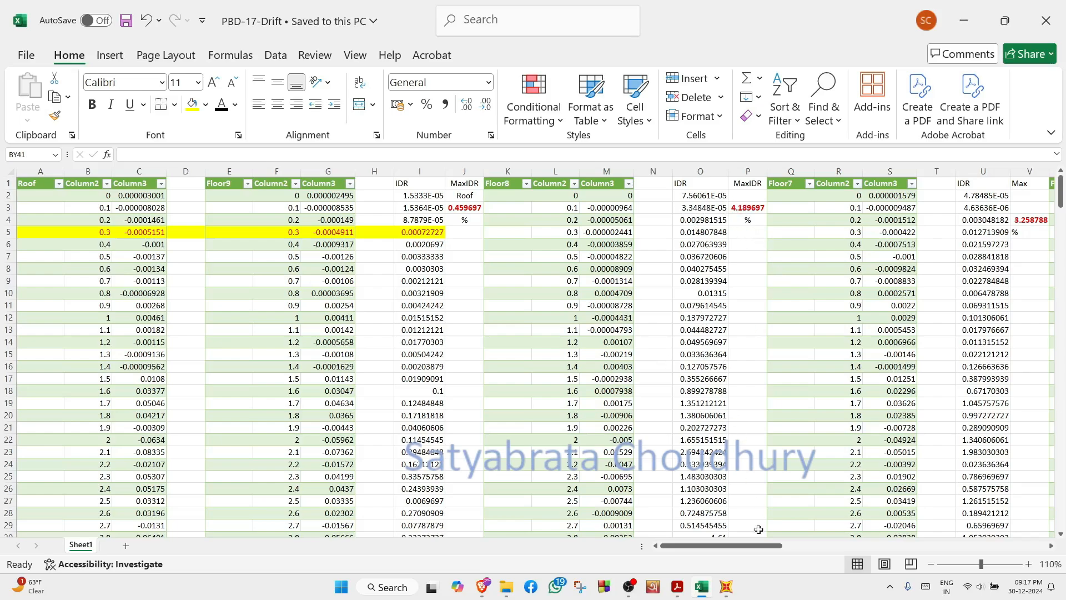
- Examine the storey, height and IDR table and both IDR-versus-height charts at the far end of the drift sheet
drag(701, 550, 929, 545)
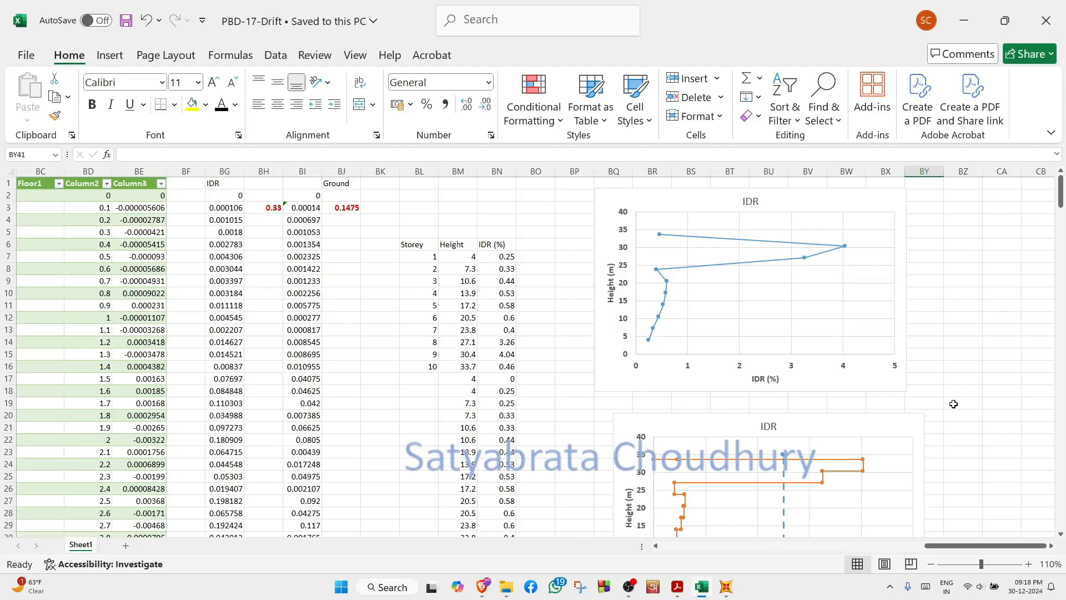
scroll(954, 404, down, 3)
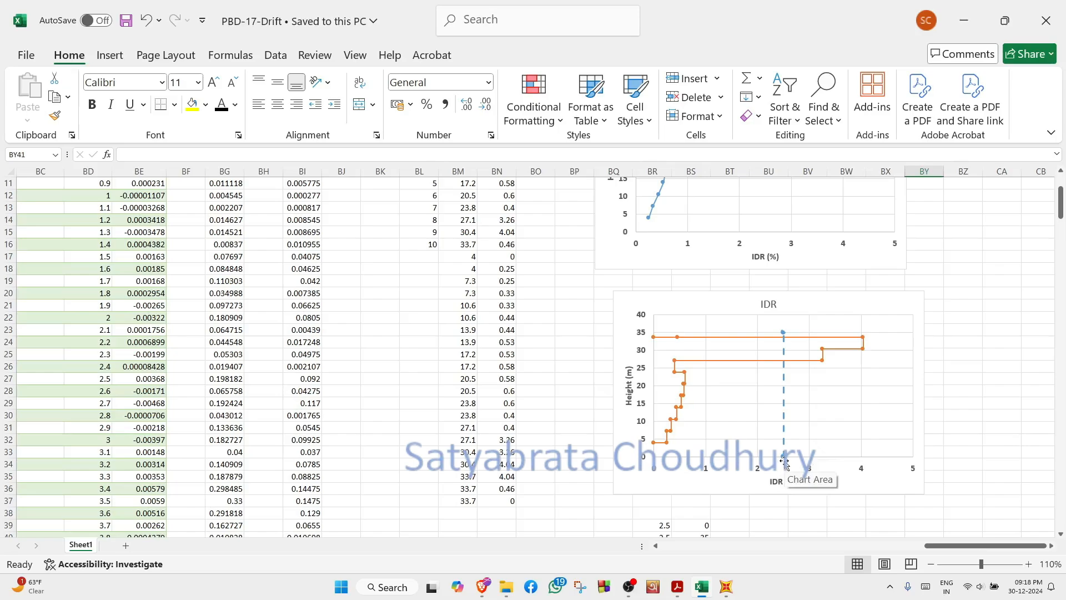
mouse_move(787, 413)
mouse_move(864, 346)
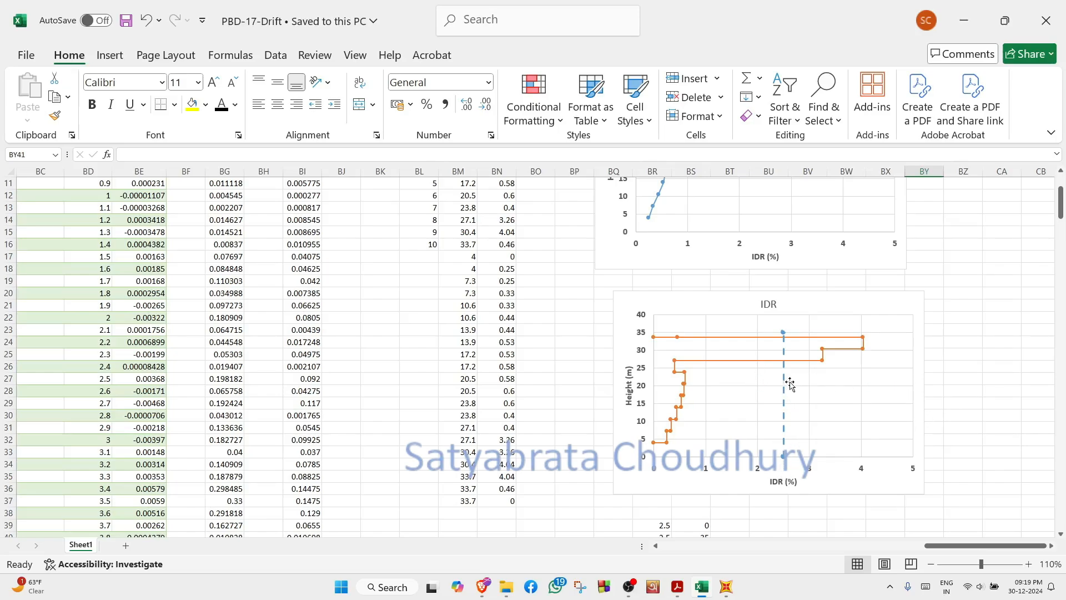
- Return to SAP2000, apply the Standard view type to the plan window and change it to the Y-Z elevation at X=-7.5
mouse_move(793, 366)
click(964, 20)
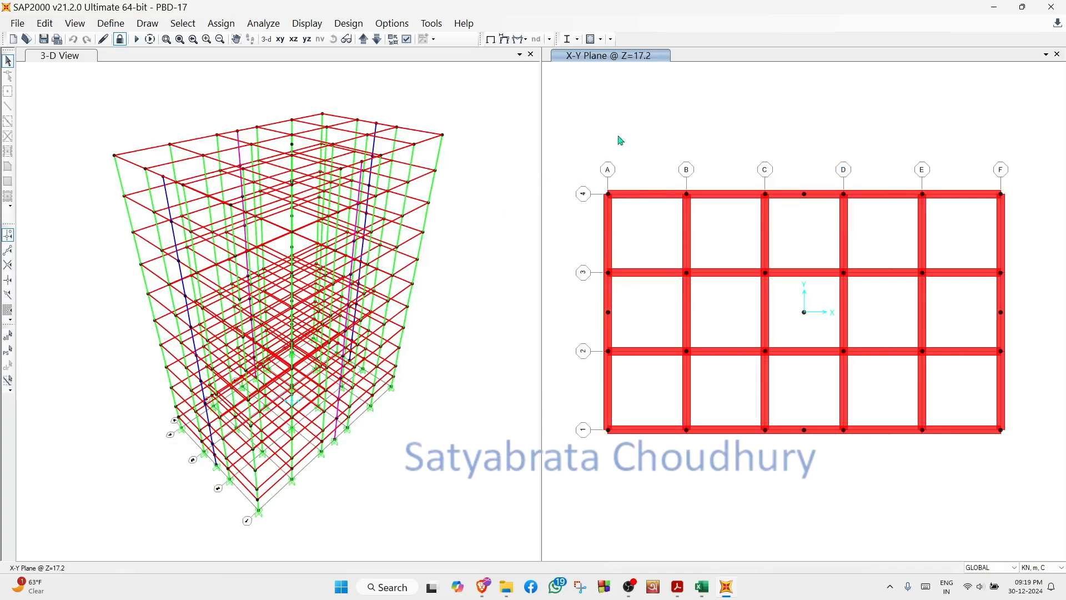
click(407, 40)
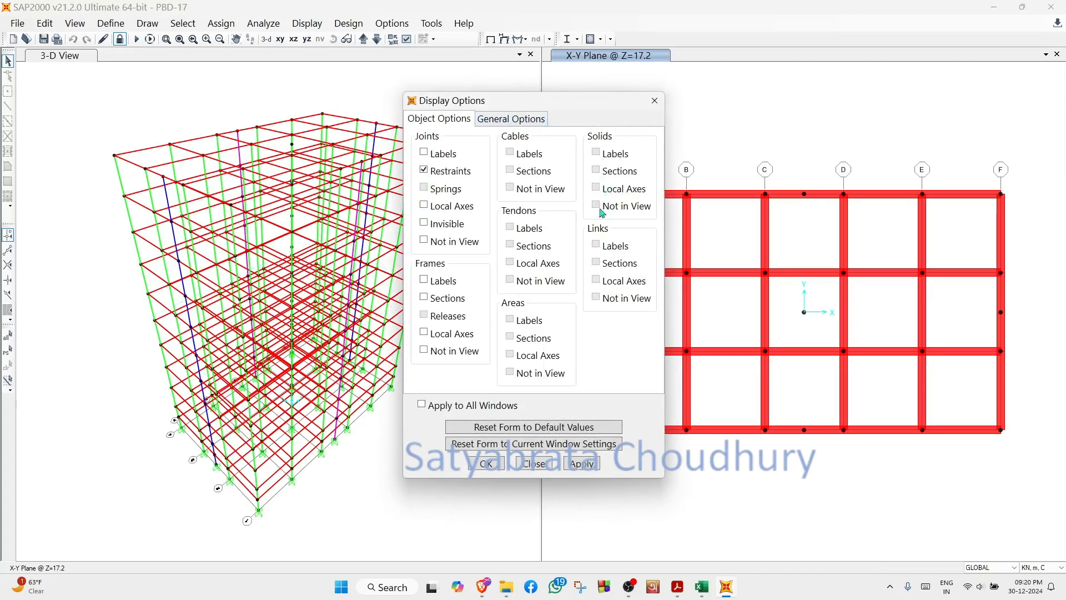
click(521, 123)
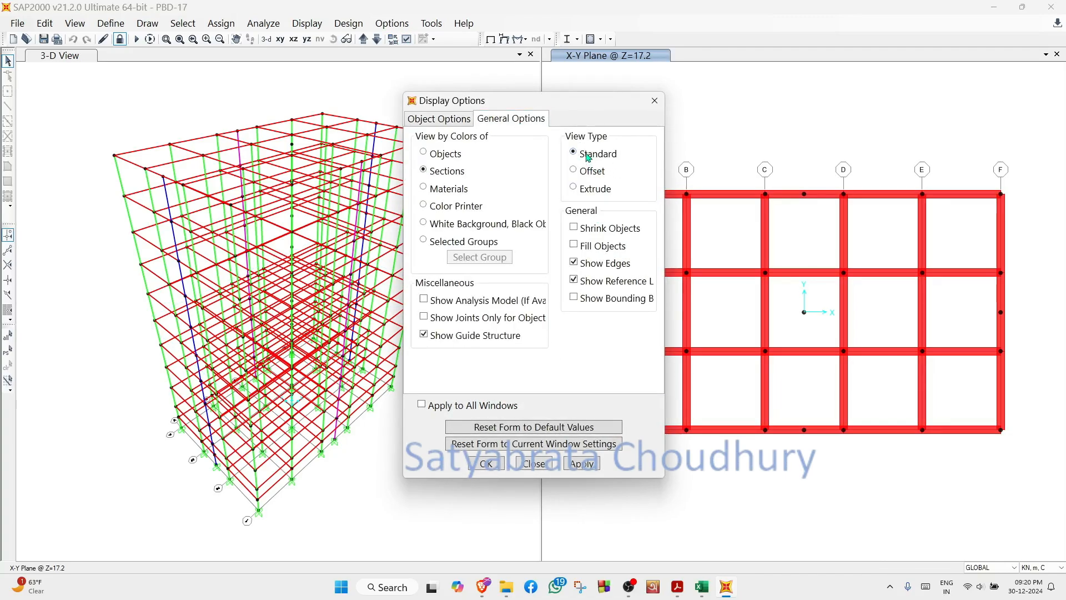
click(577, 466)
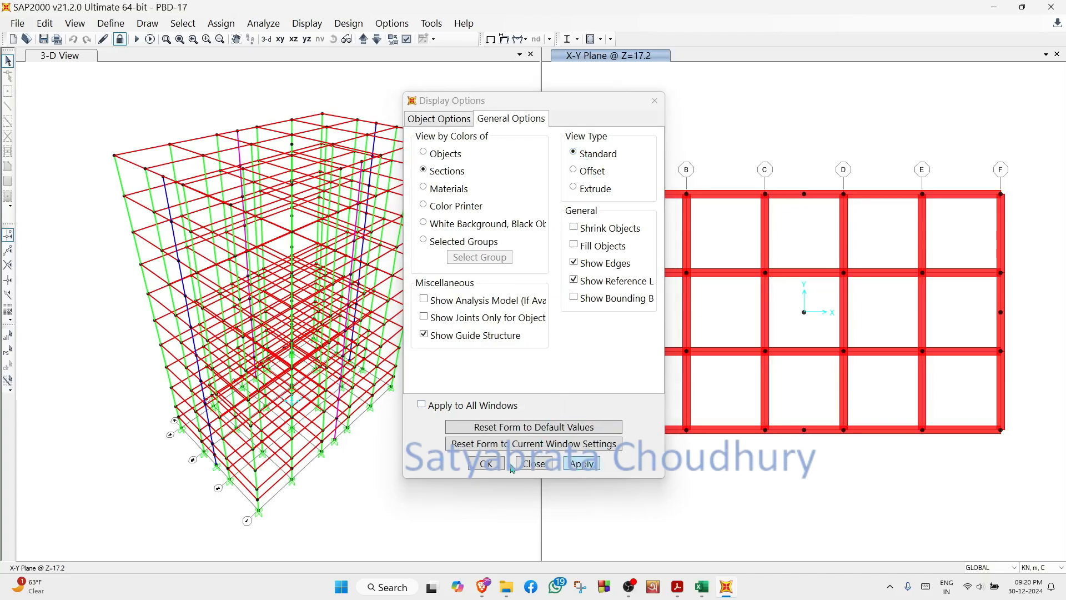
click(494, 466)
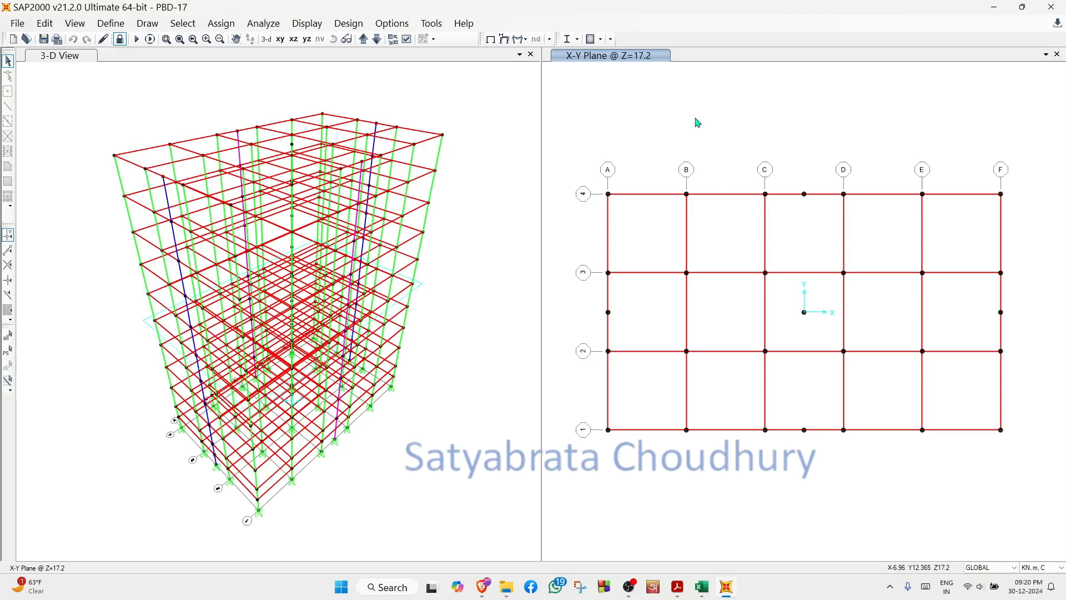
click(294, 40)
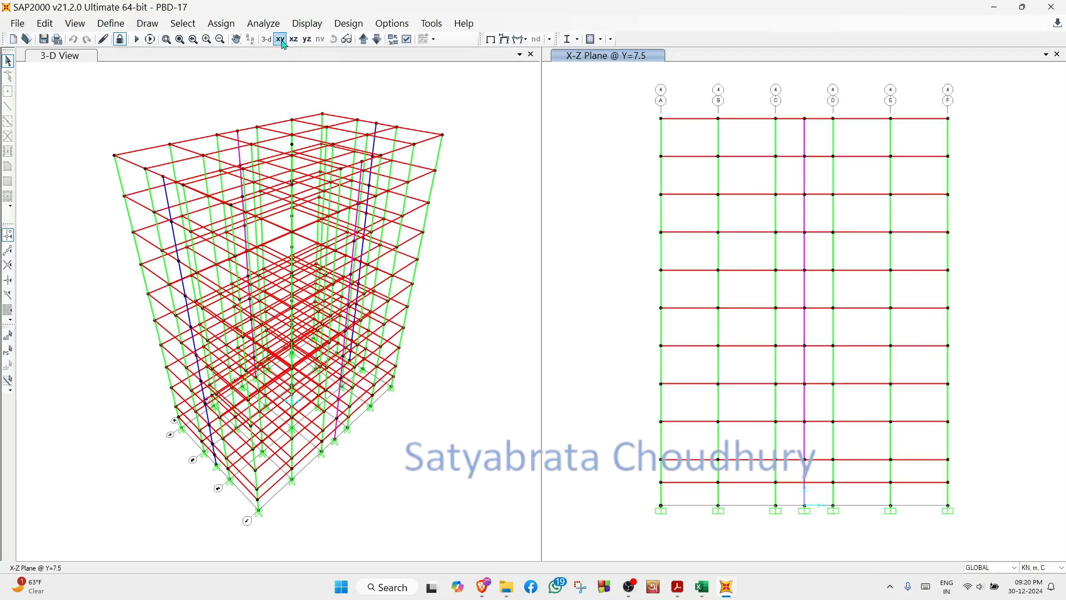
click(307, 40)
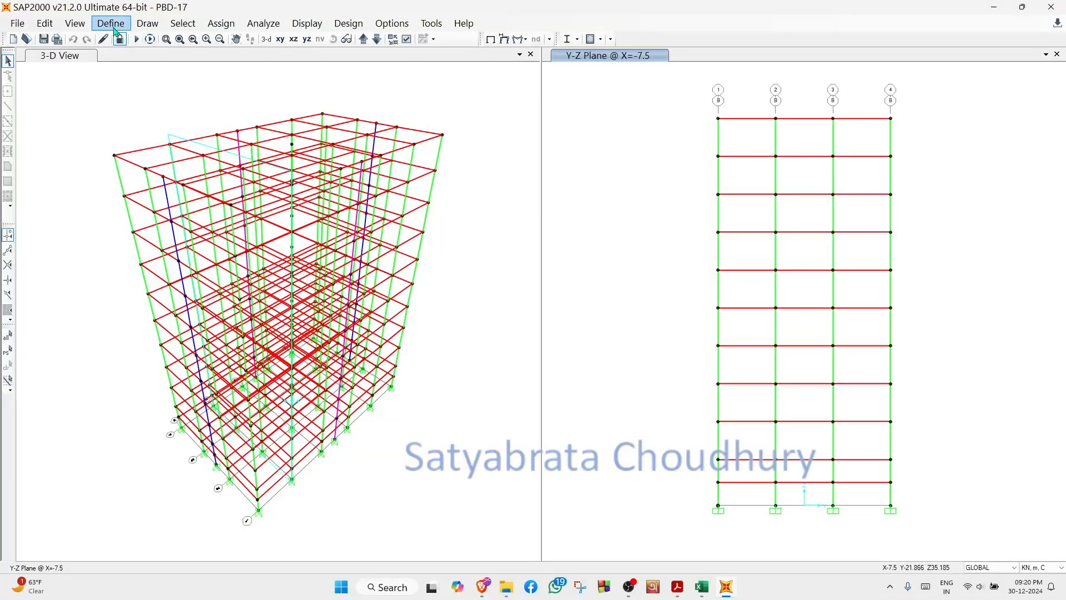
- Review the NLTHA load case definition, including its initial conditions, applied acceleration, time steps and damping
click(116, 27)
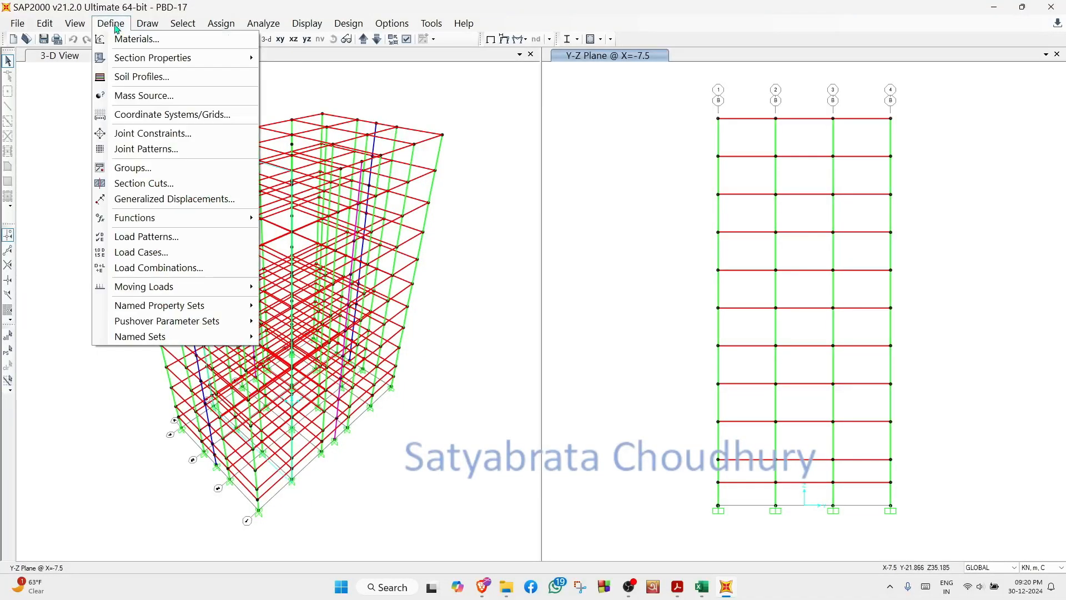
click(179, 253)
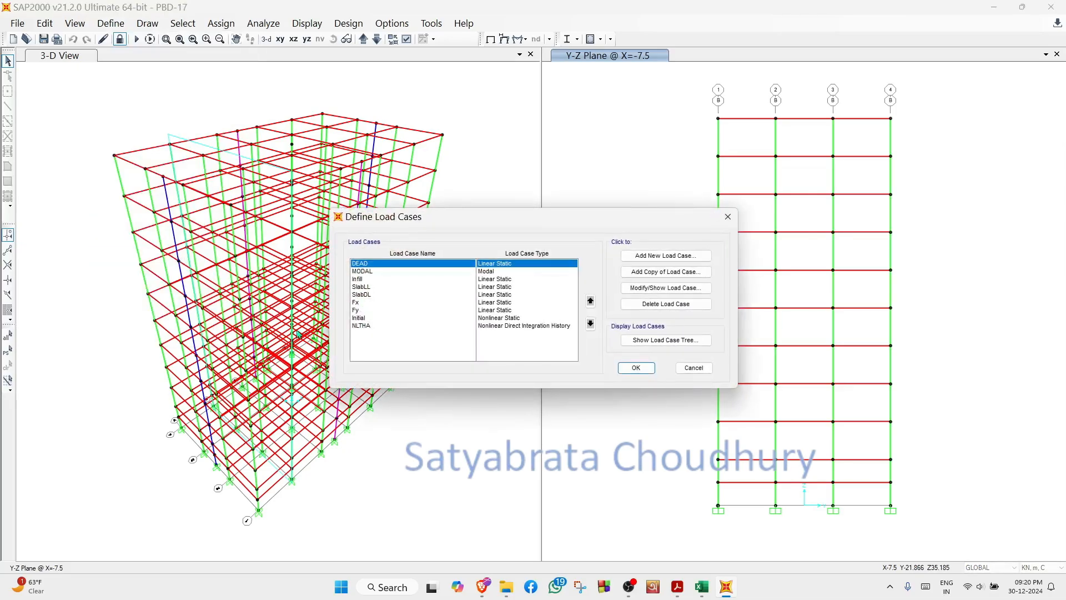
click(364, 328)
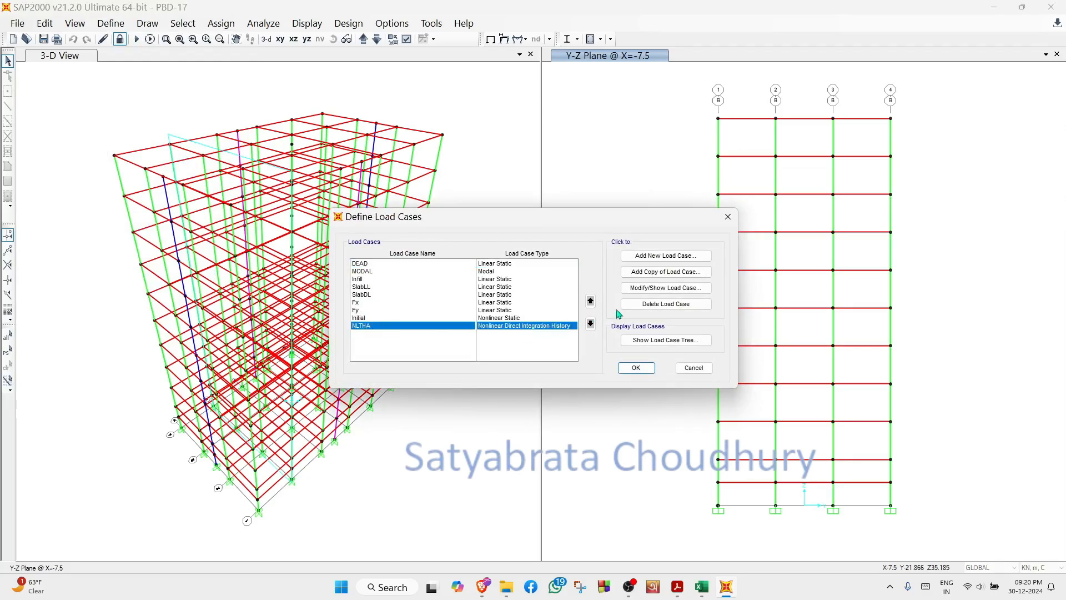
click(672, 294)
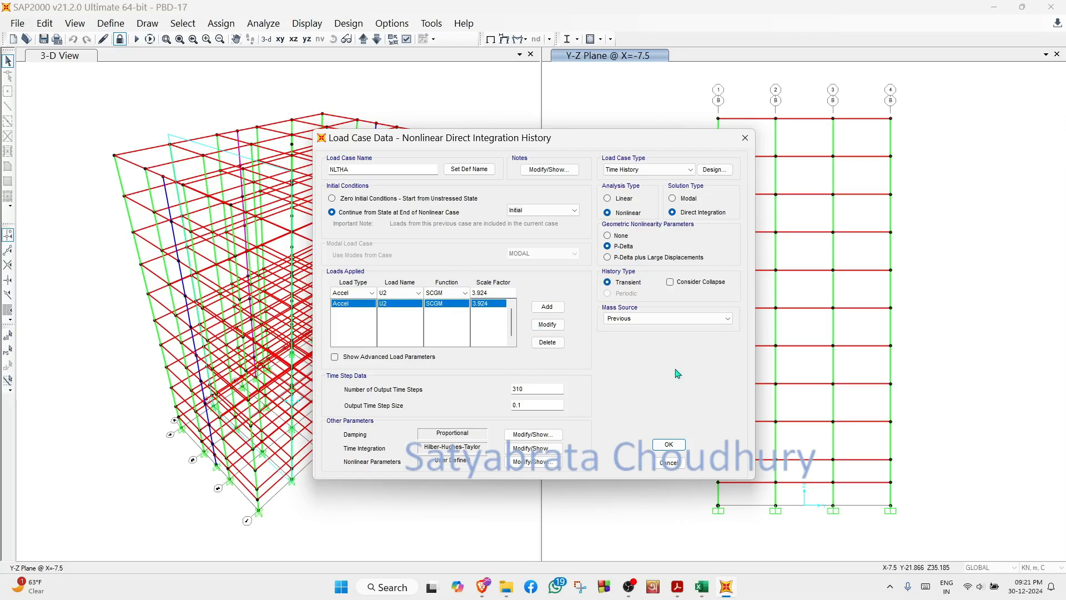
click(669, 444)
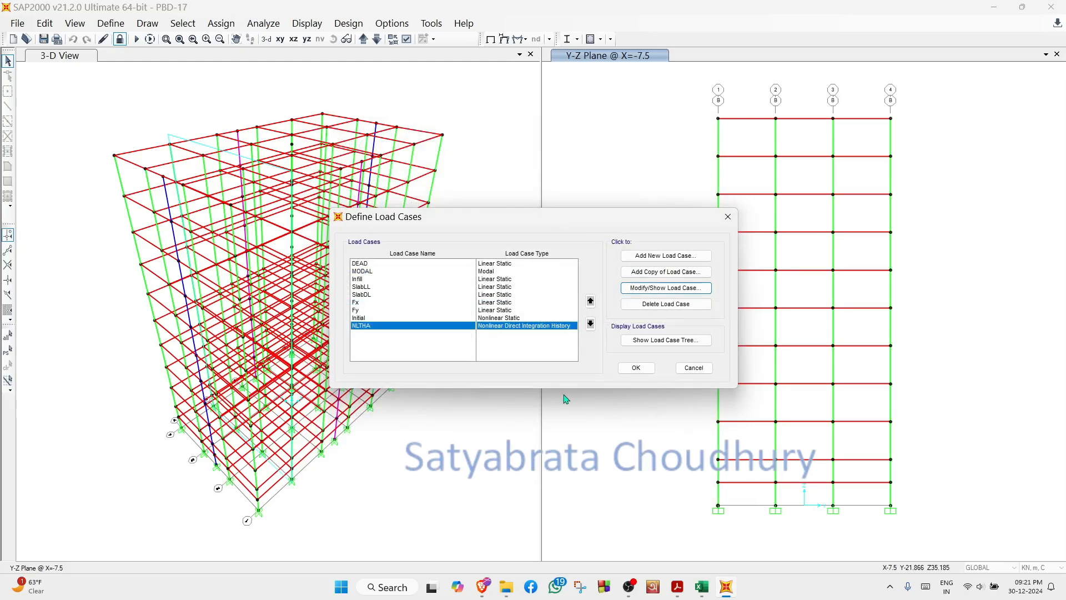
click(637, 368)
- Review the load pattern multipliers of the MSSSRC1 mass source
click(222, 25)
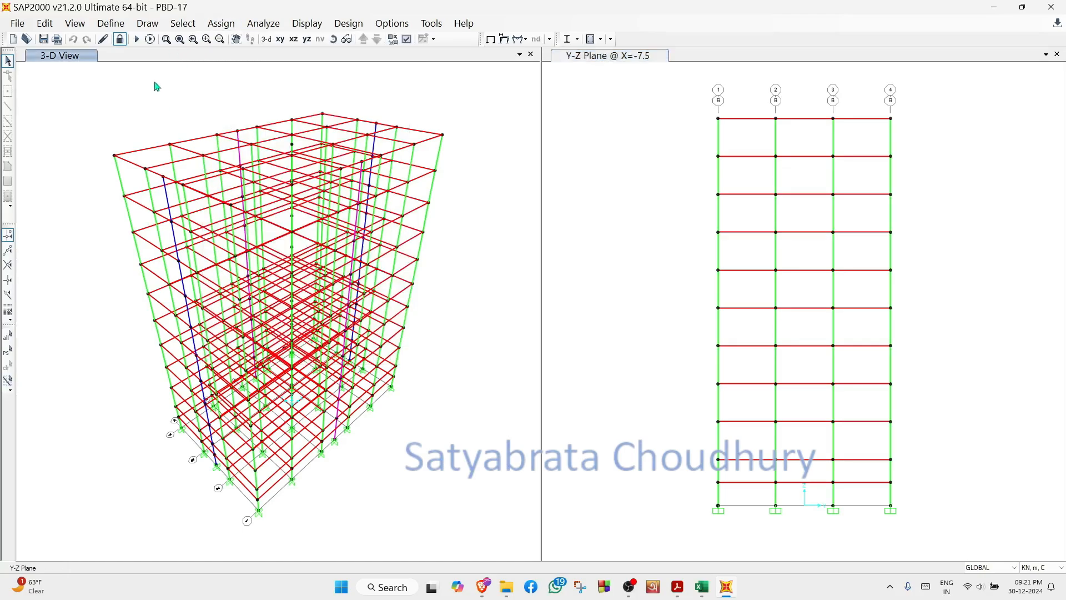
click(111, 23)
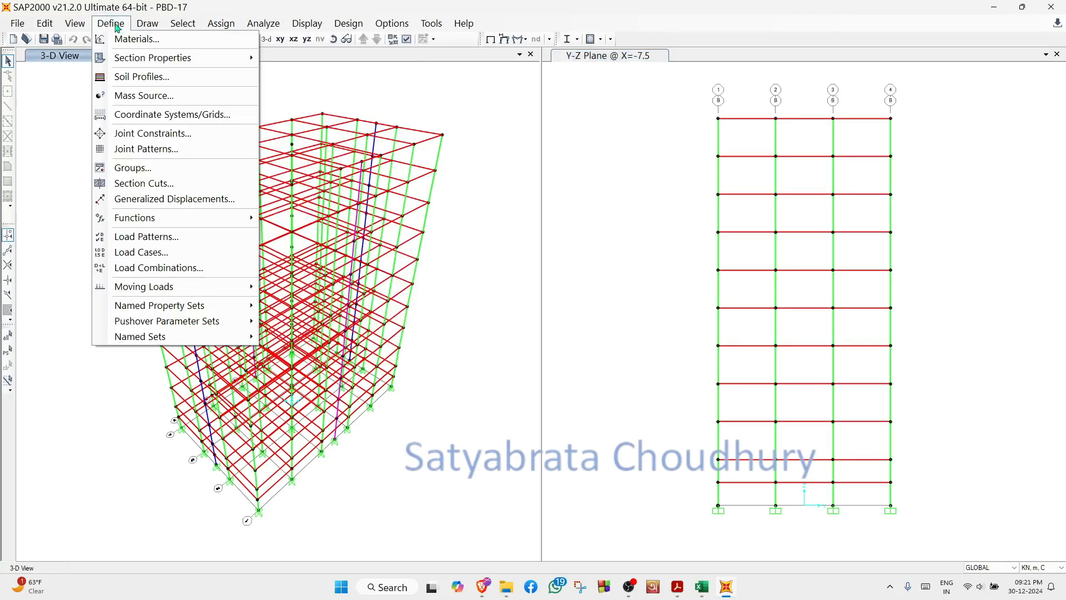
click(170, 100)
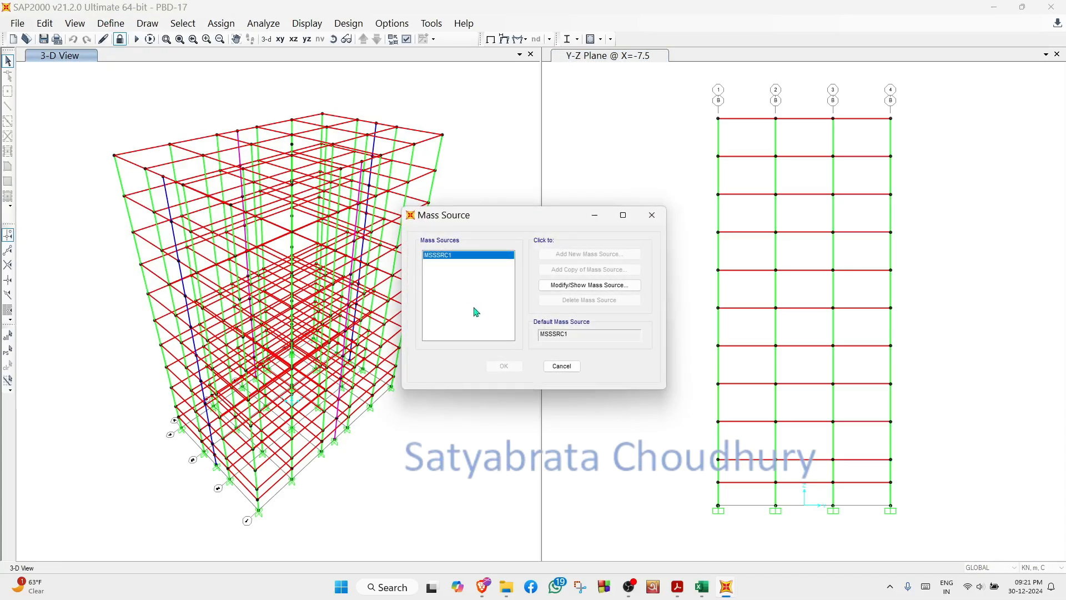
click(609, 286)
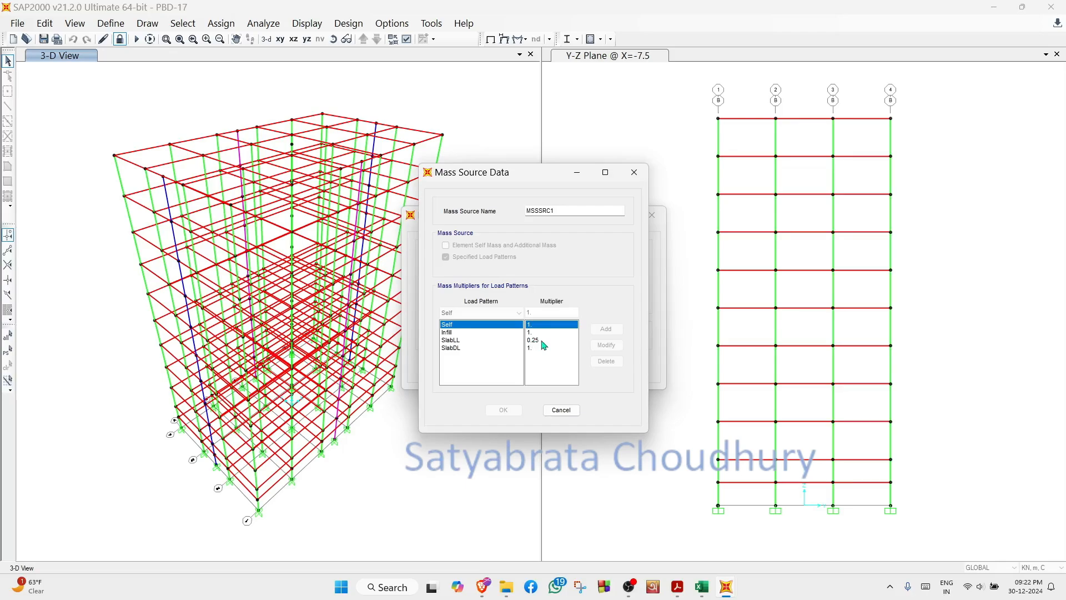
click(561, 411)
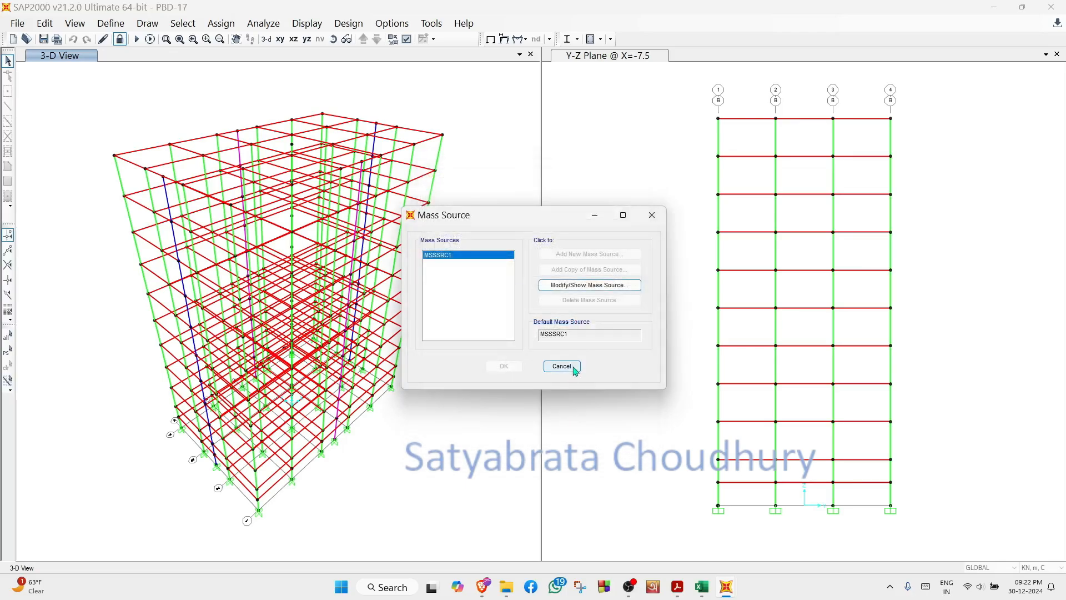
click(574, 369)
- Review the dimensions and material of the Wall-short frame section
click(122, 26)
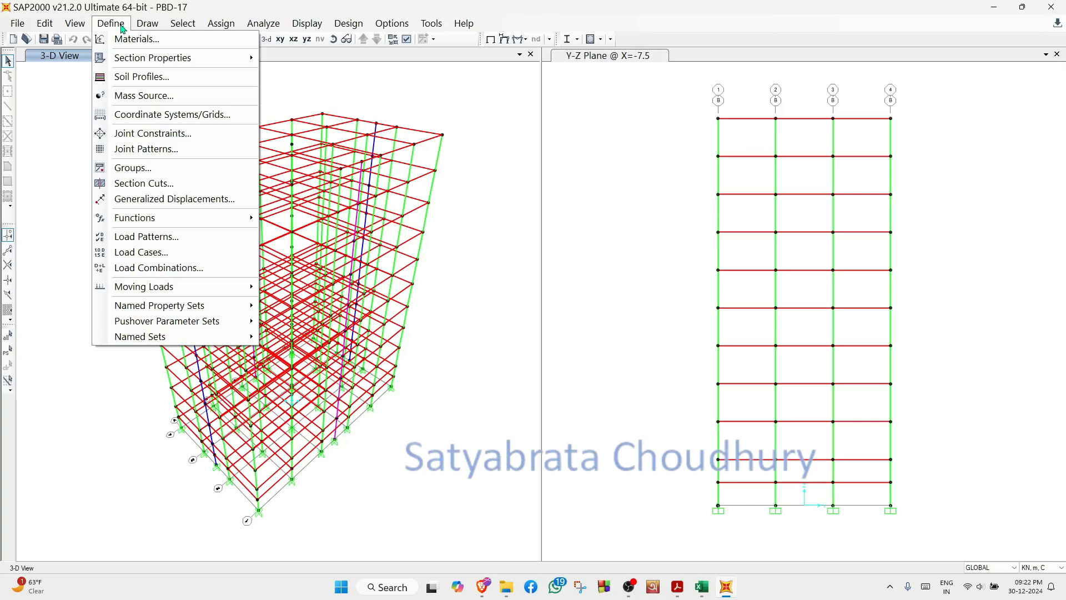
mouse_move(221, 62)
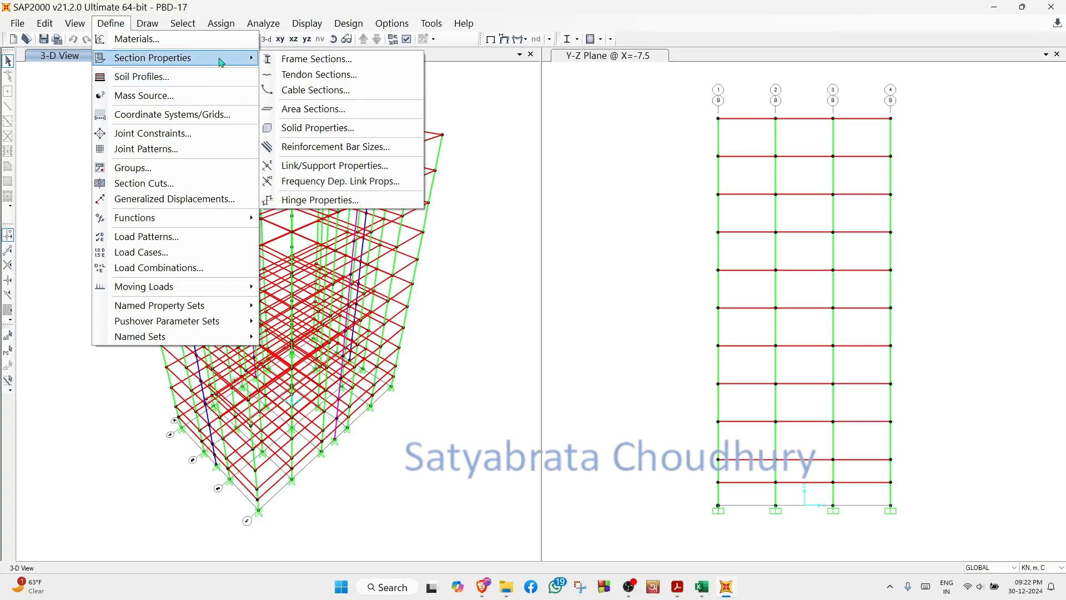
click(307, 60)
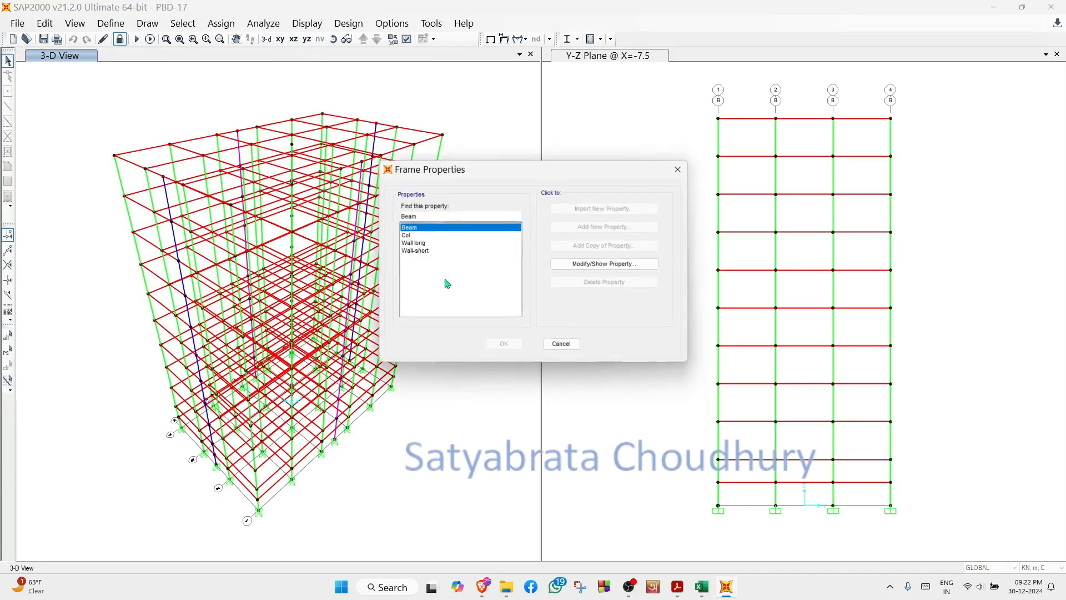
click(419, 252)
click(609, 266)
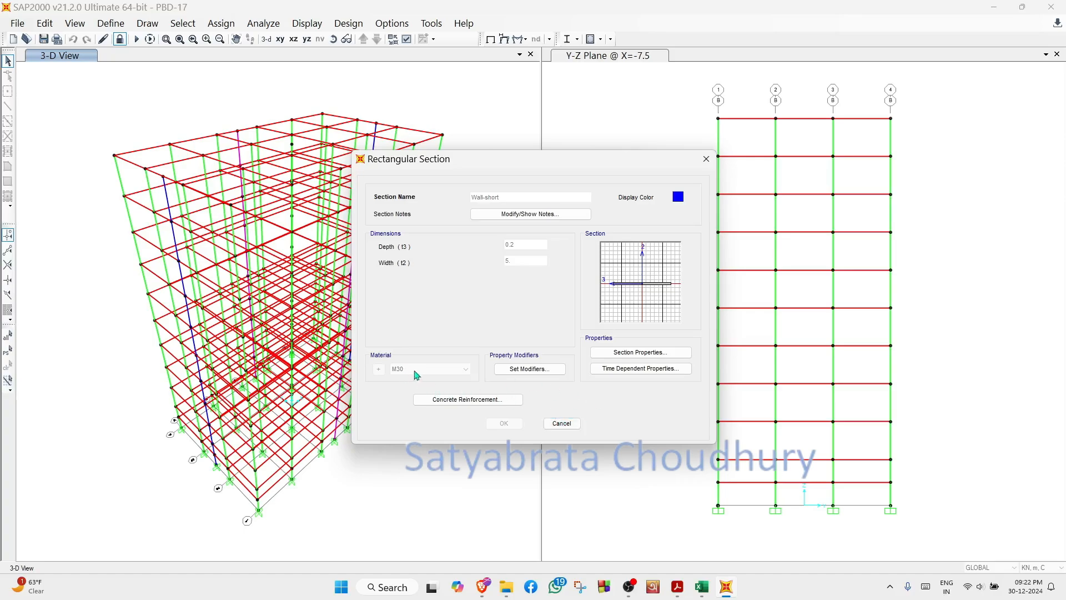
click(561, 424)
- Review the defined load patterns with their types and self-weight multipliers
click(111, 23)
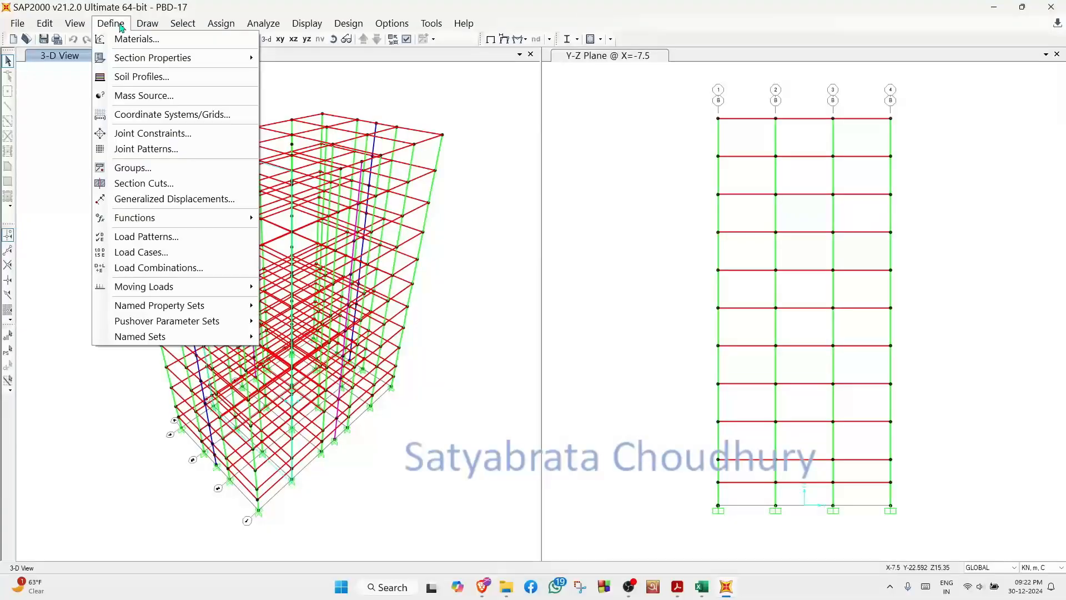
click(179, 237)
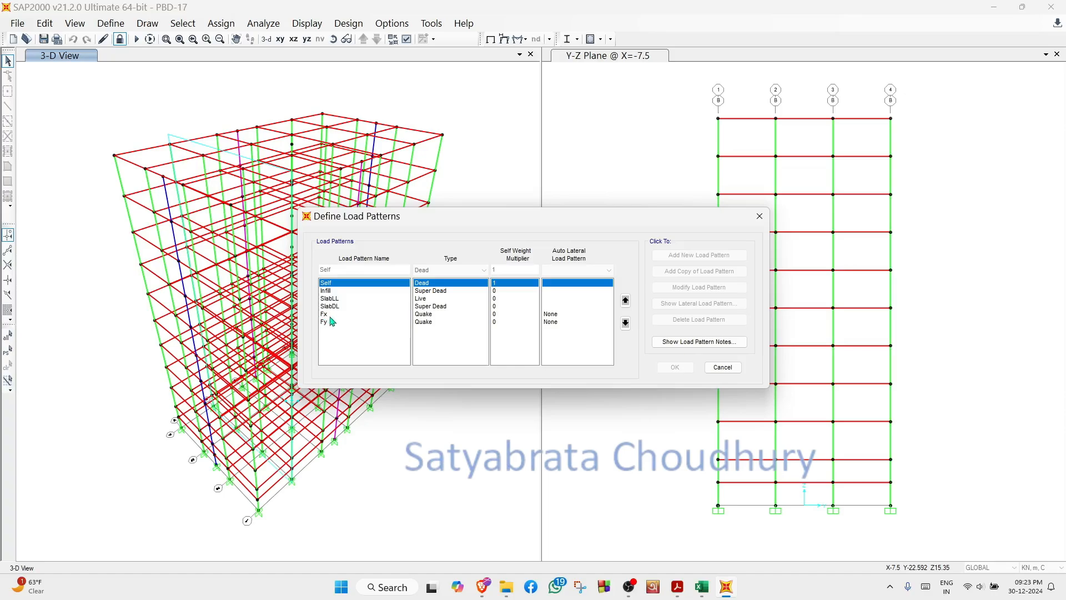
key(Escape)
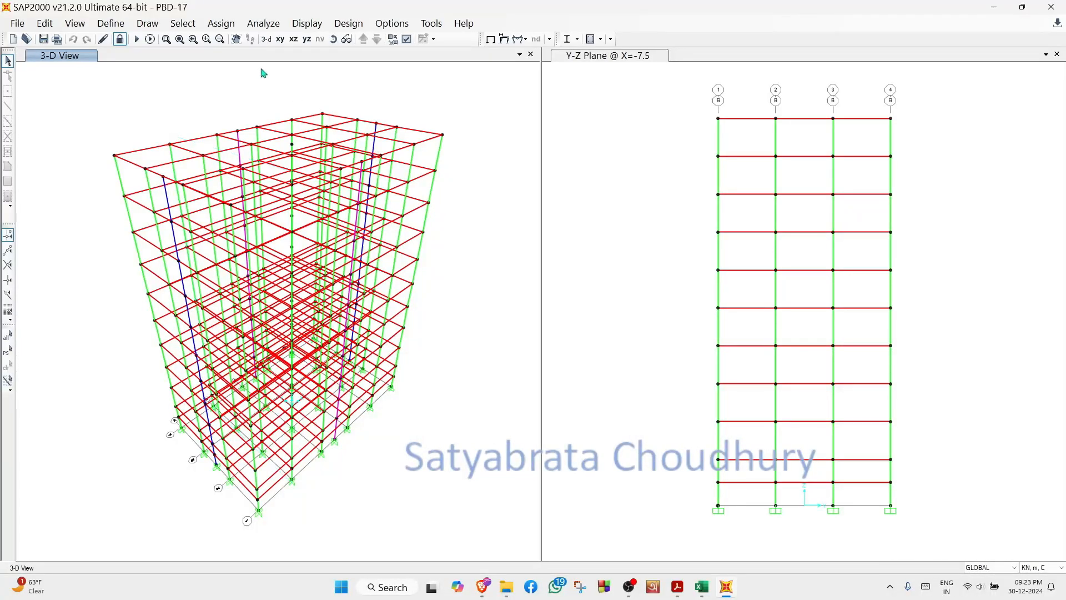
- Review the list of defined load combinations
click(113, 25)
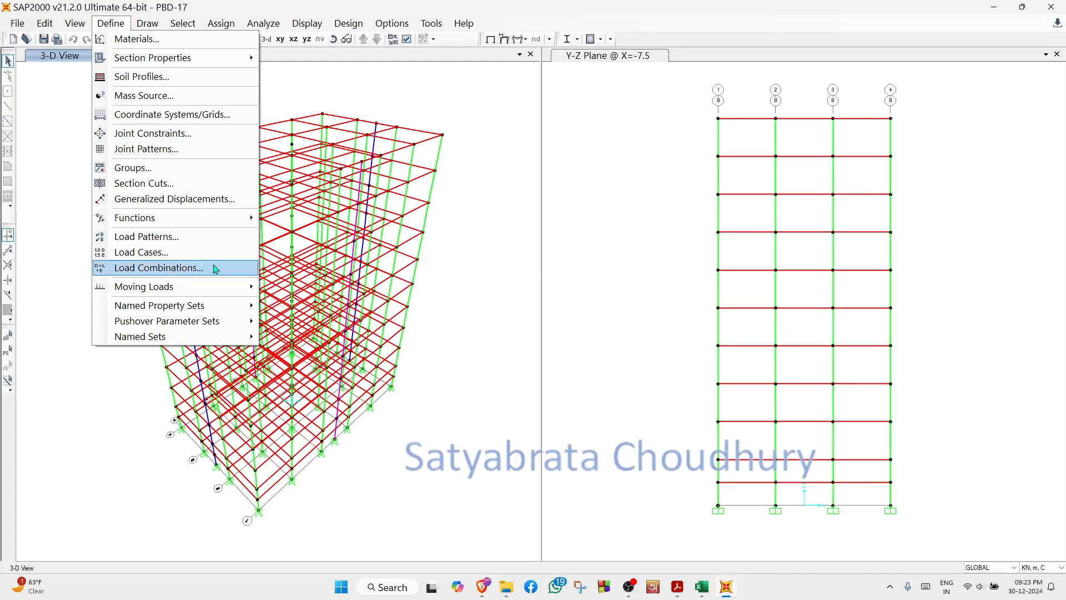
click(188, 271)
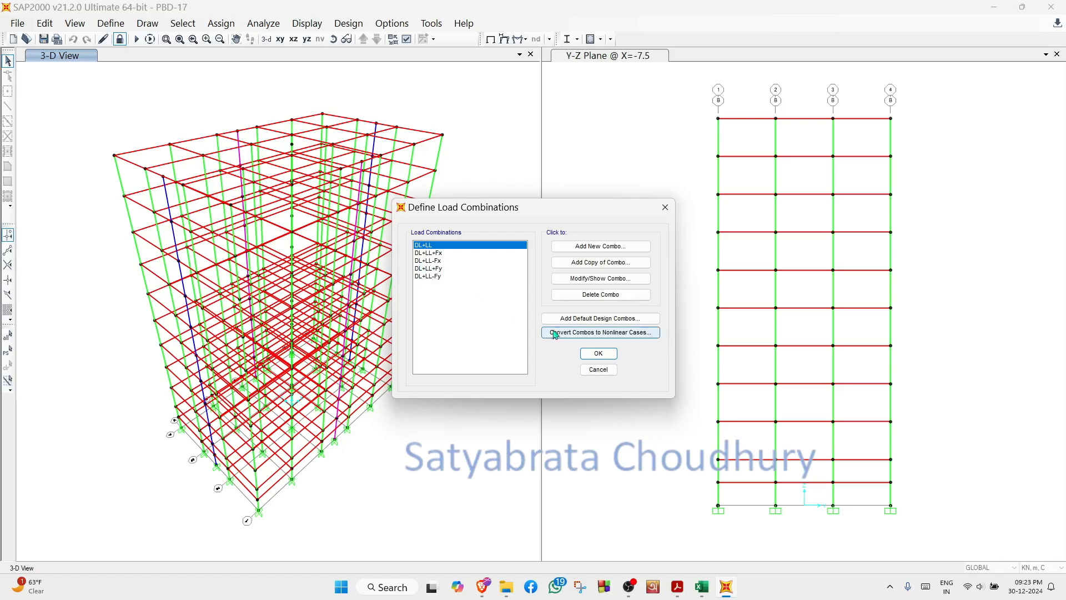
click(589, 356)
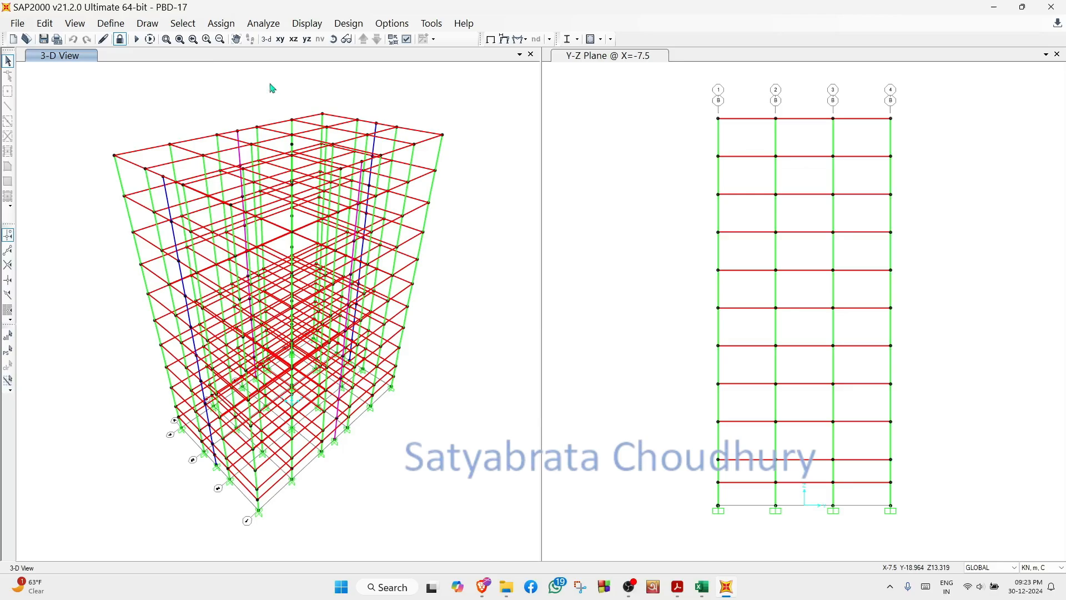
- Review the M30 concrete material's properties with the units switched to N, mm, C
click(118, 24)
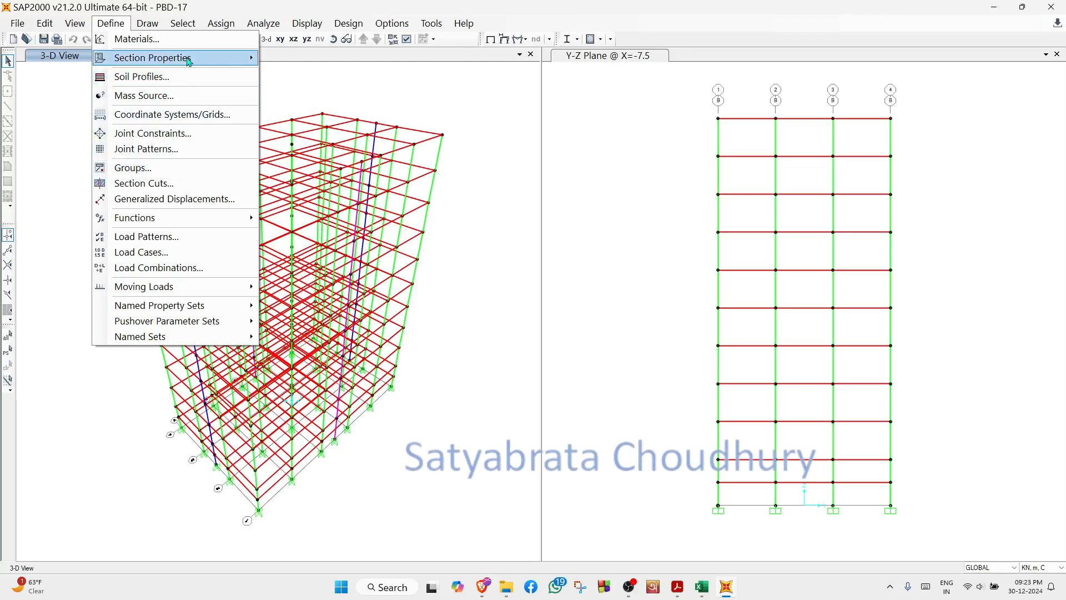
click(182, 39)
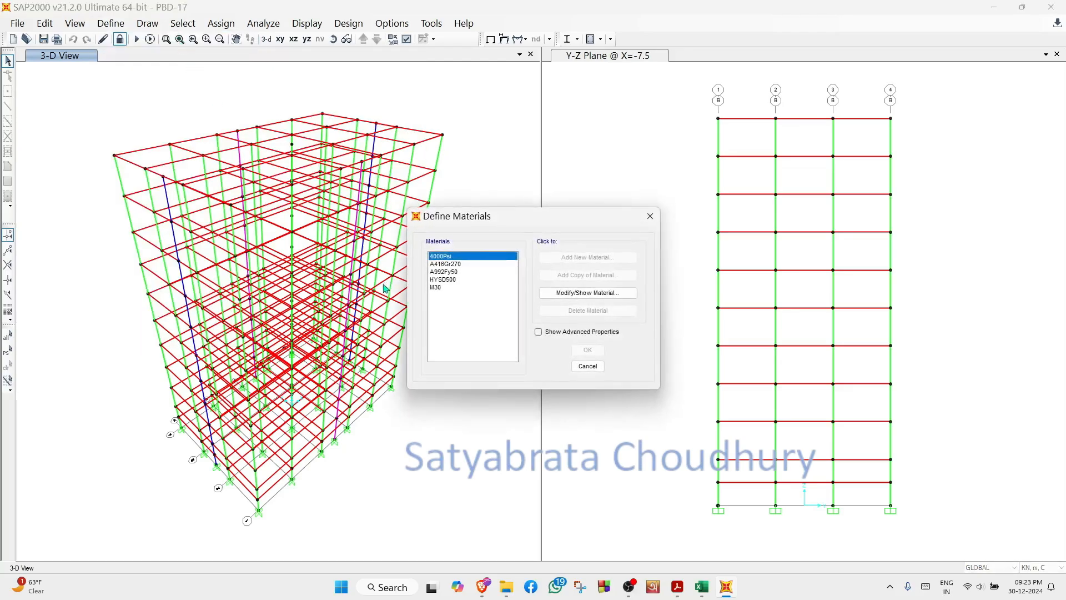
click(438, 288)
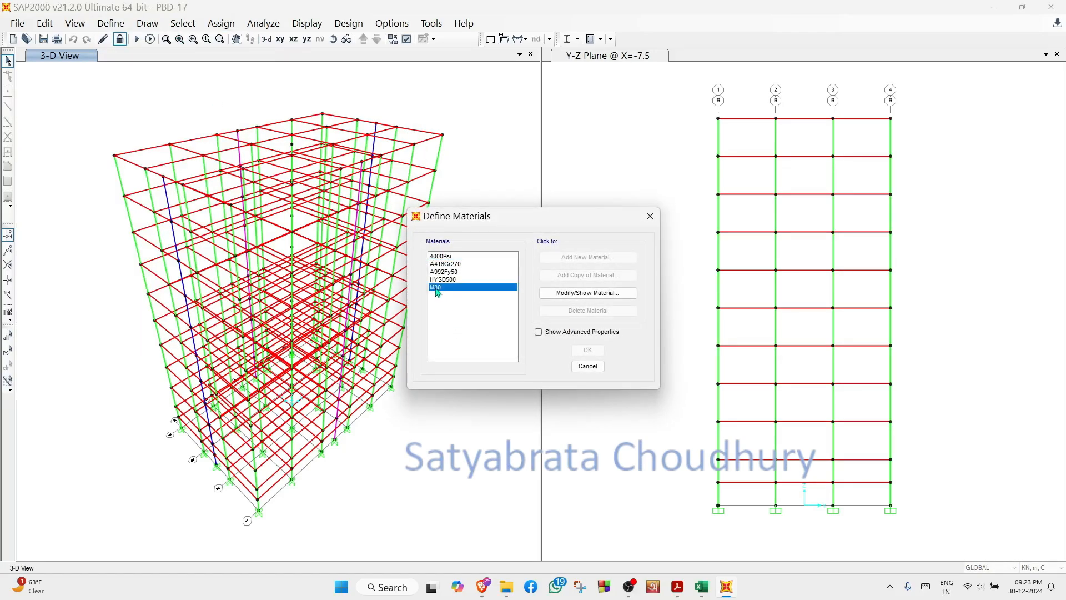
click(591, 298)
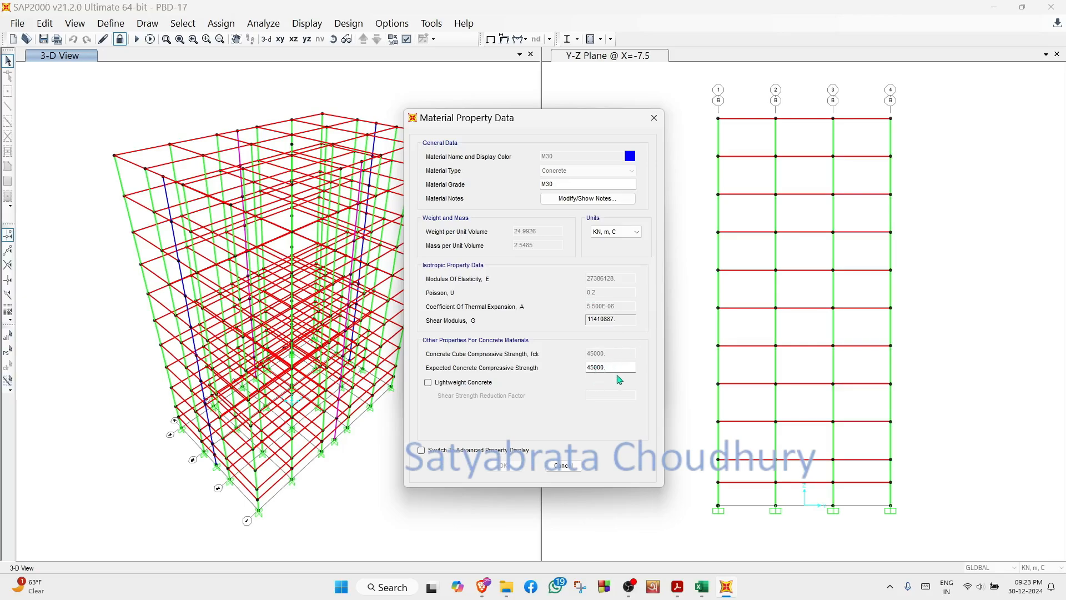
click(637, 232)
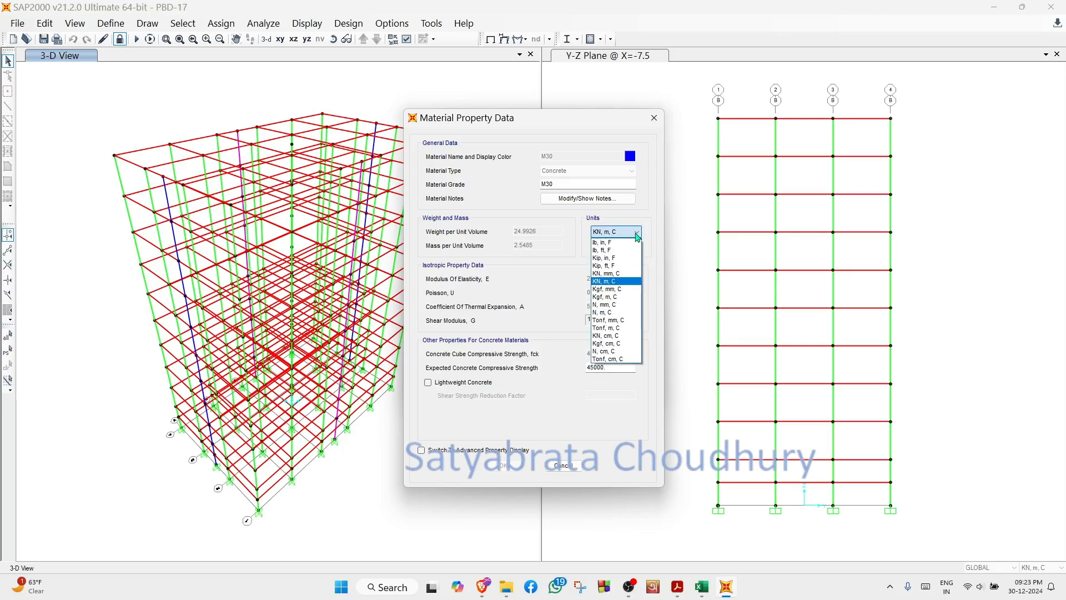
click(621, 304)
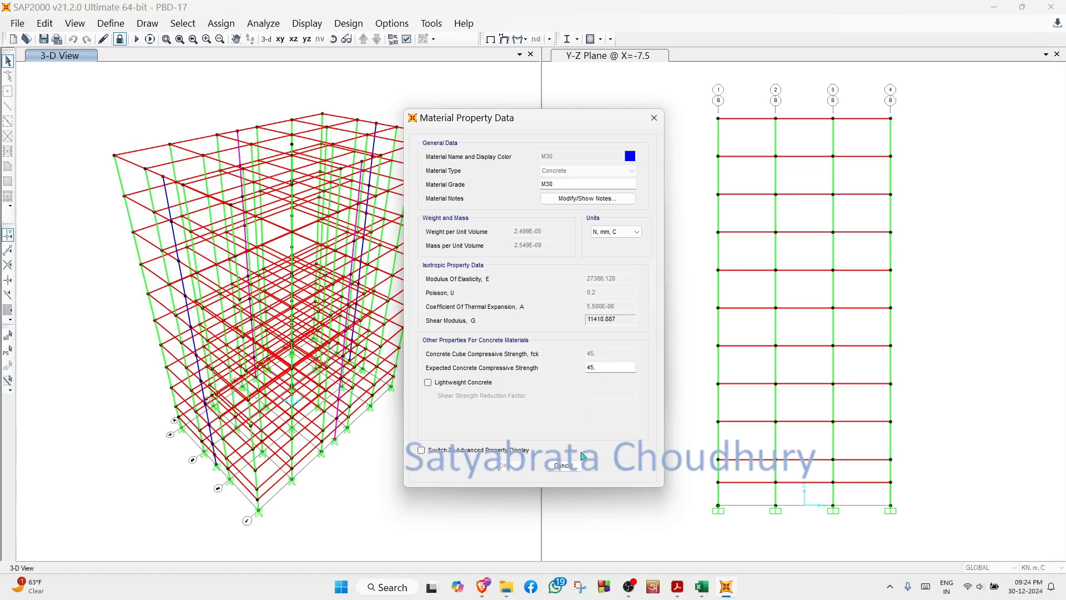
click(576, 469)
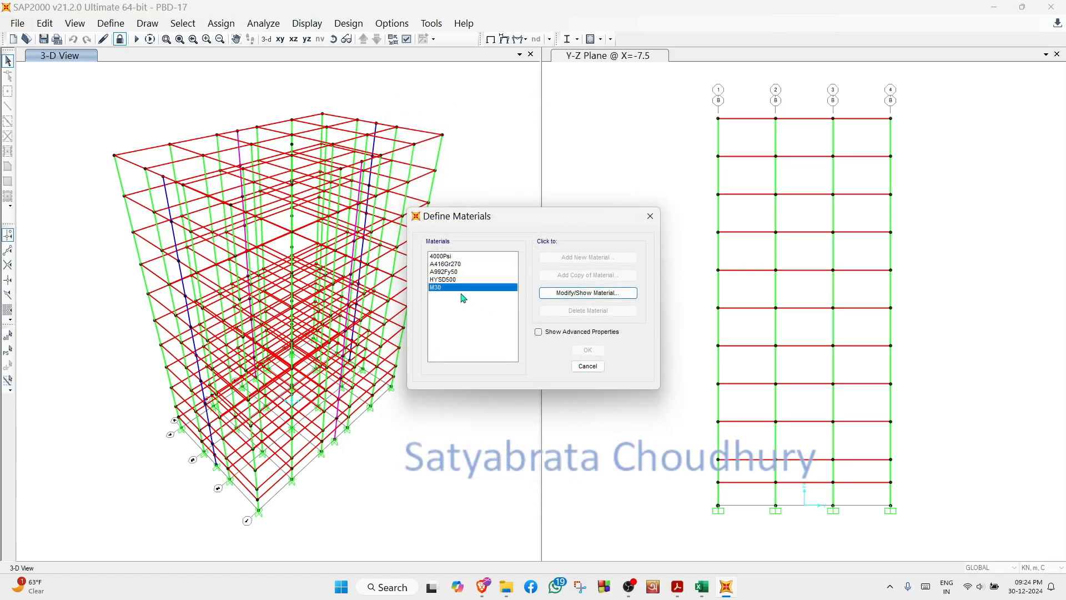
- Review the HYSD500 rebar material's elastic modulus and its yield and tensile stresses
click(449, 280)
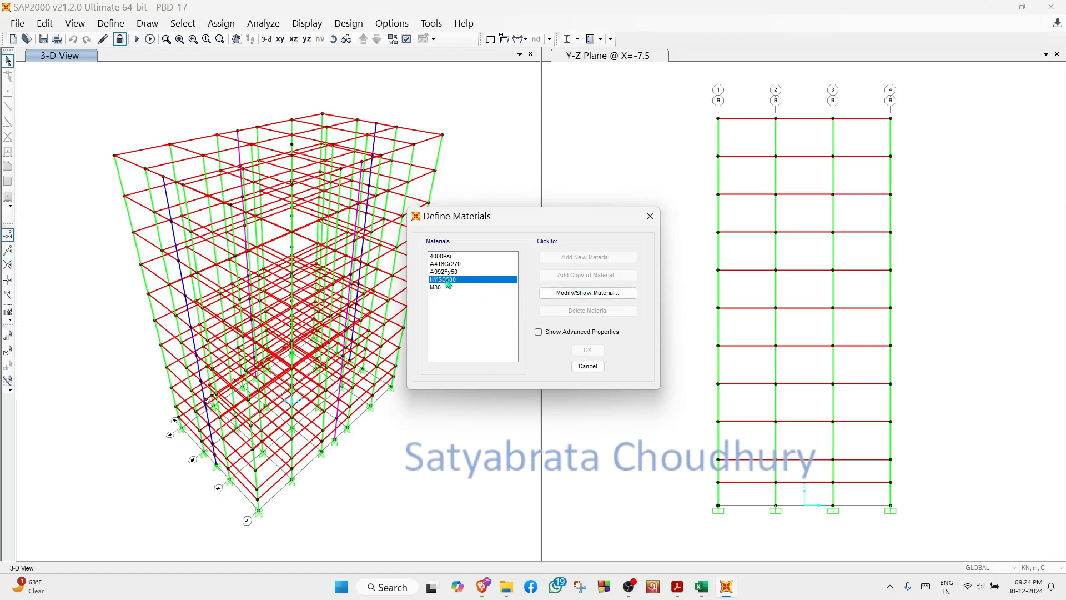
click(599, 294)
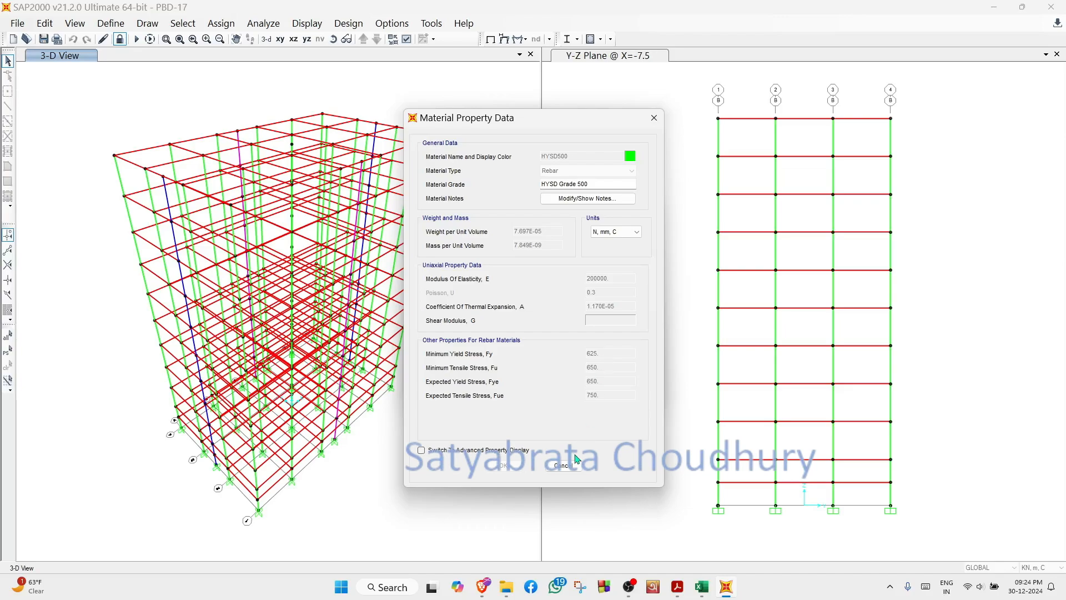
click(571, 472)
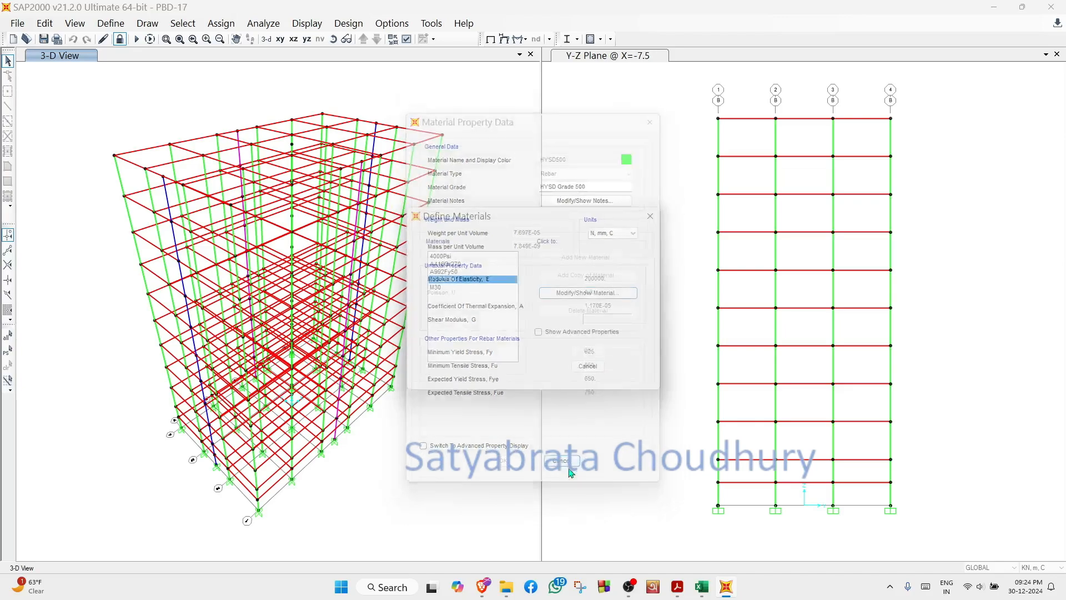
click(588, 366)
- Review the Initial nonlinear static load case, including its applied loads and load application control settings
click(114, 23)
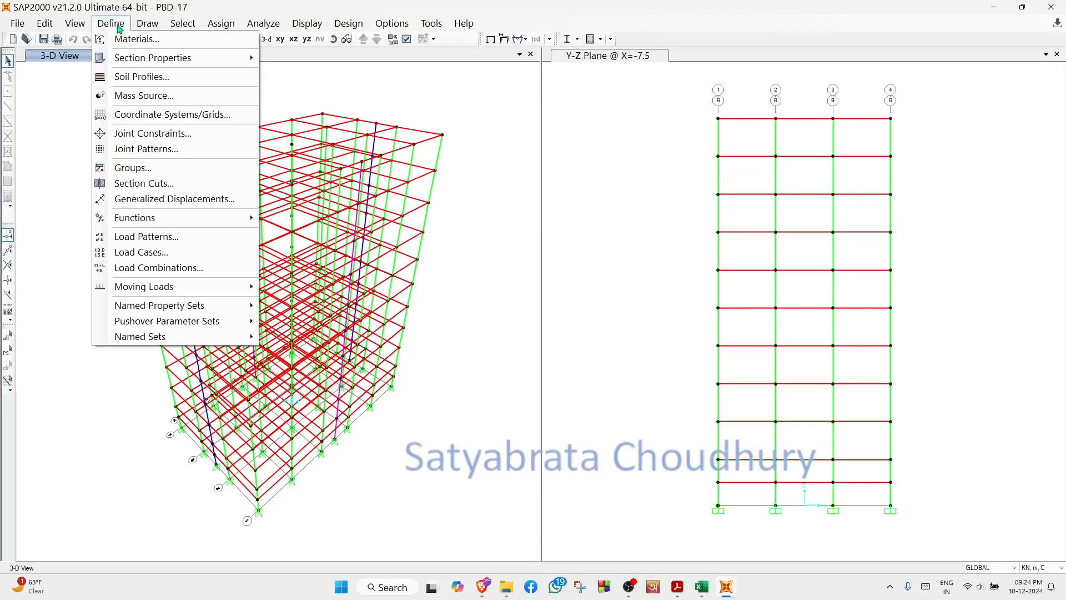
click(165, 253)
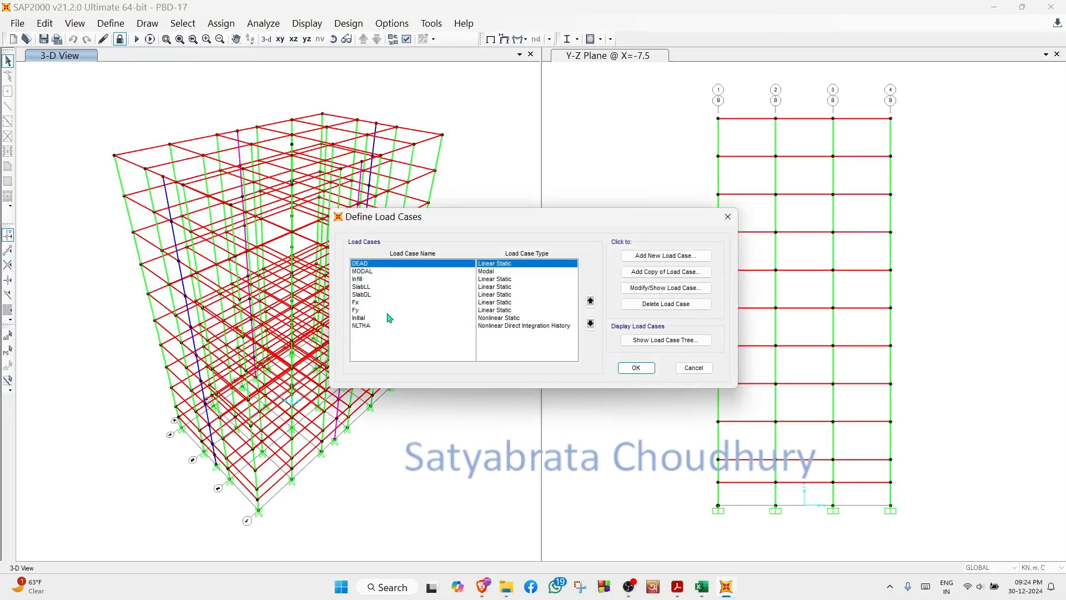
click(365, 318)
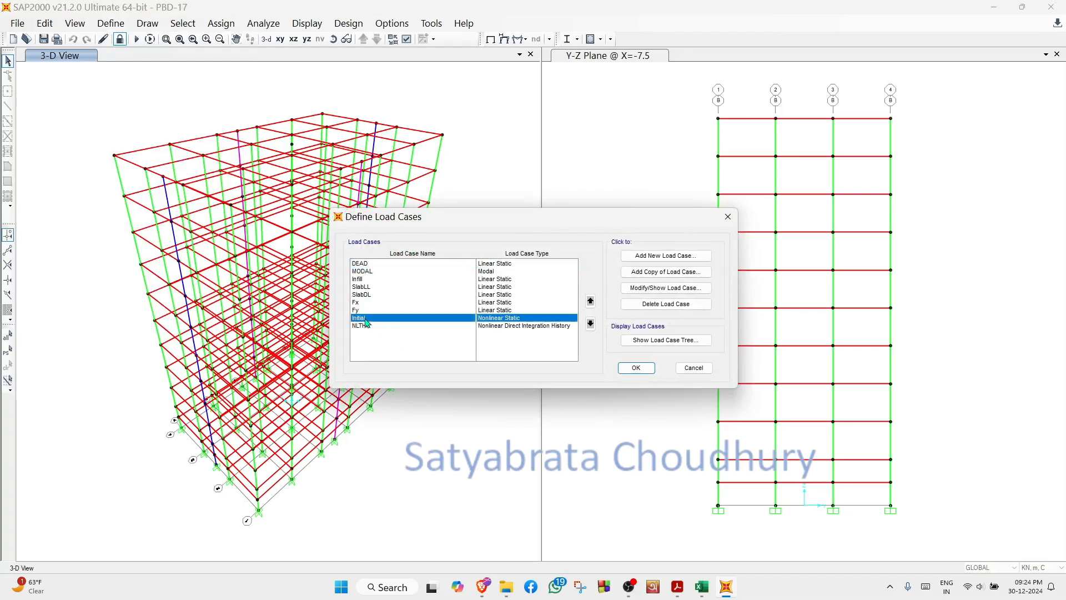
click(668, 293)
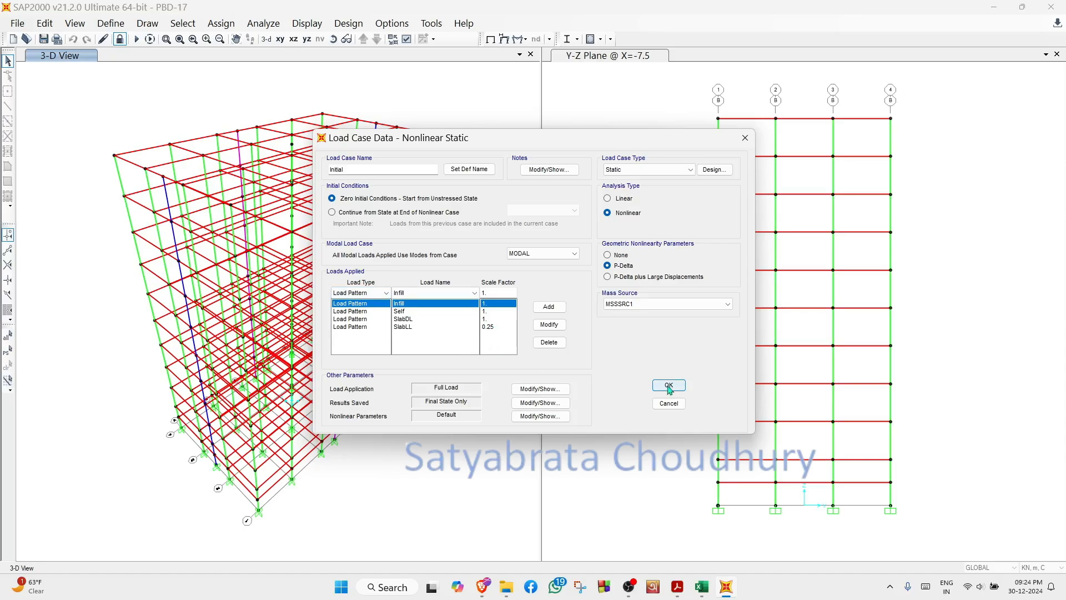
click(540, 389)
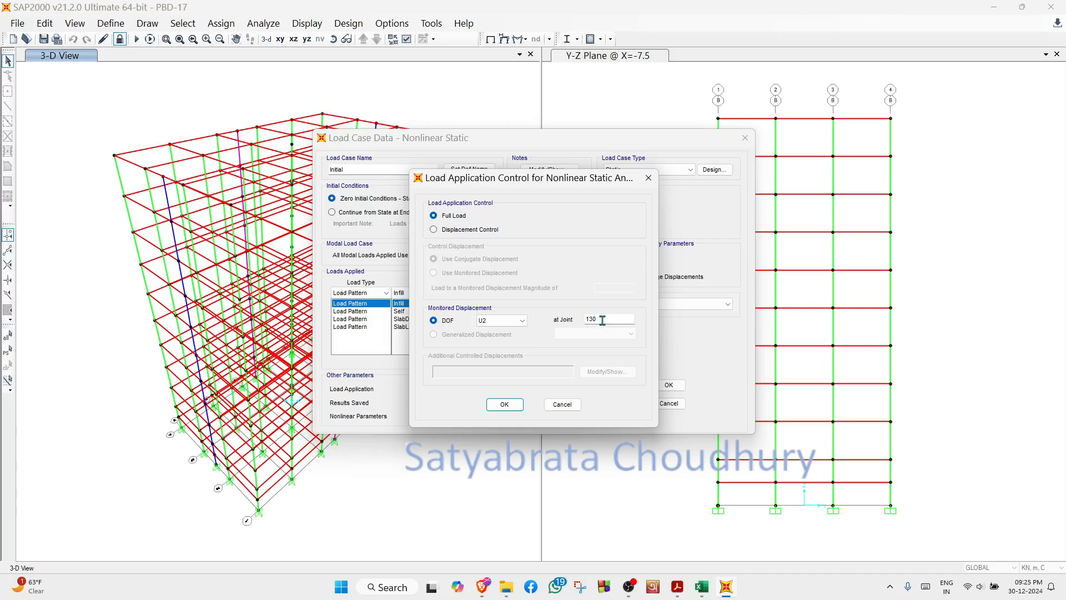
click(505, 405)
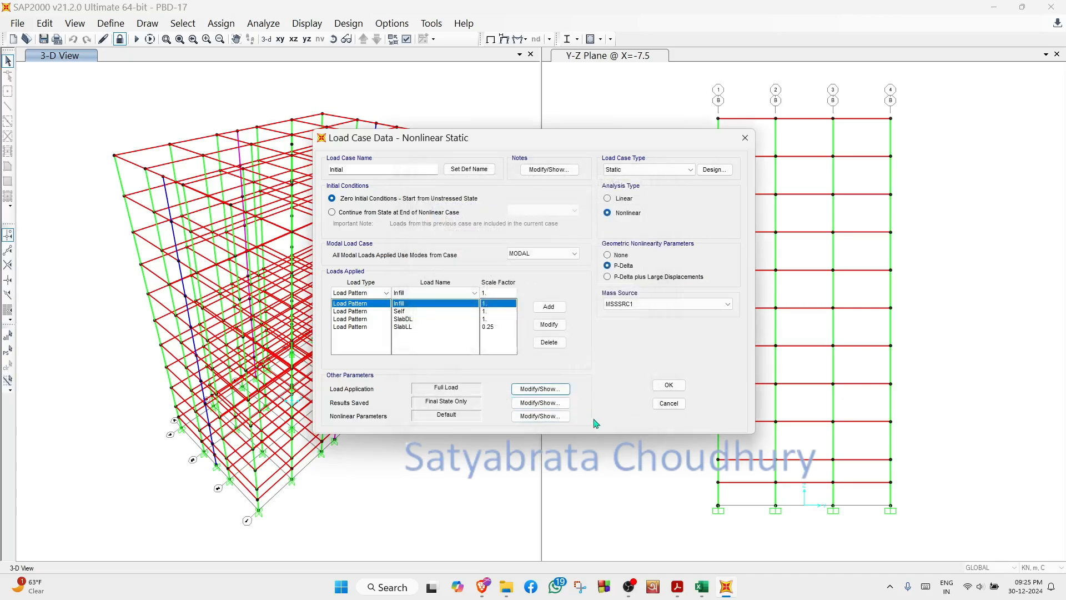
click(670, 386)
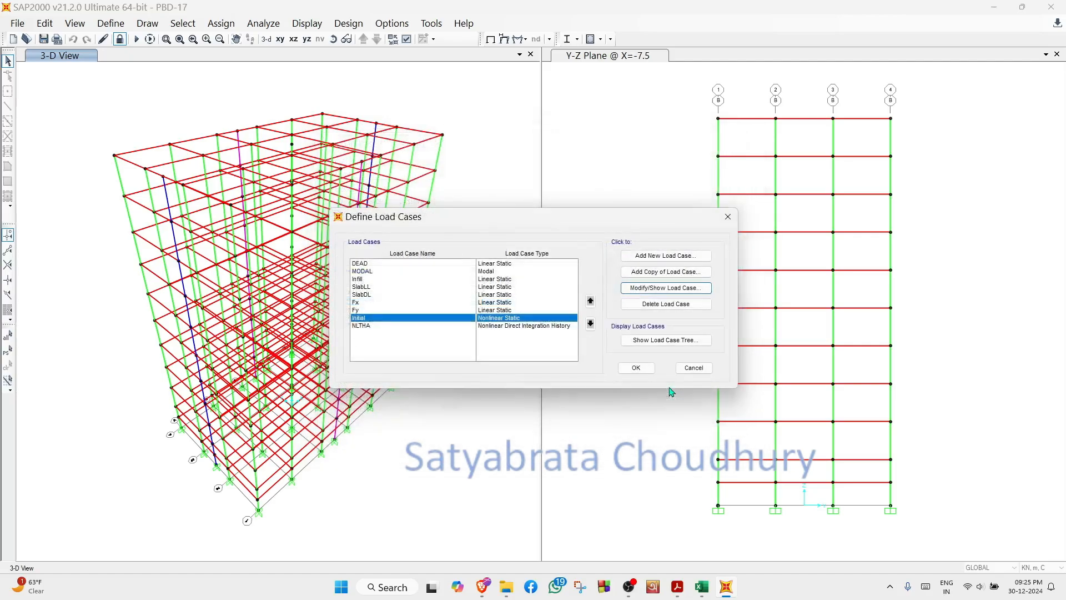
- Review the NLTHA load case's initial conditions, applied acceleration, time step data and damping settings
click(364, 326)
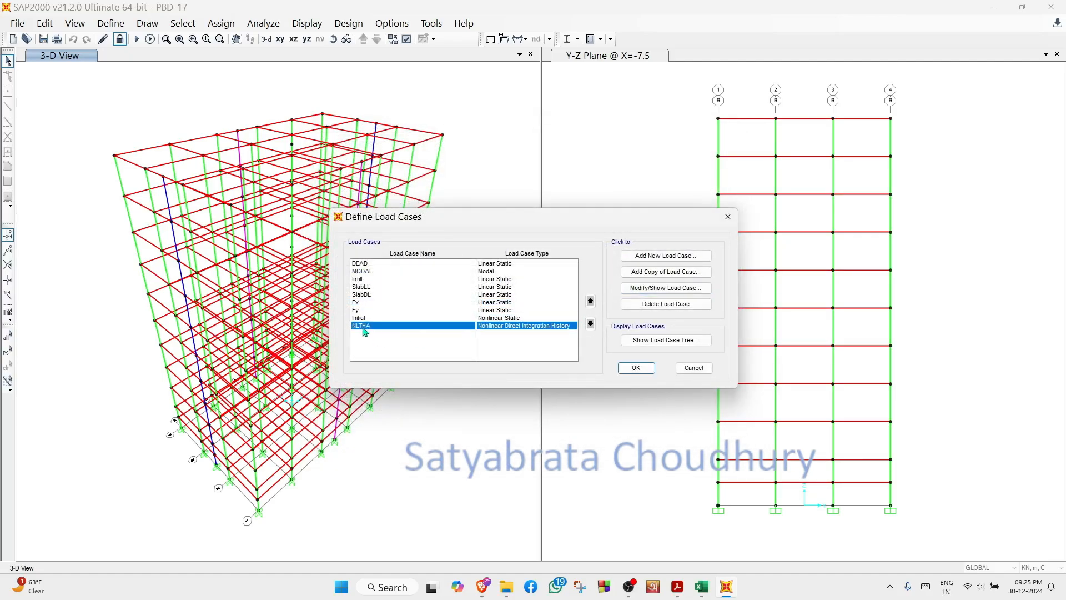
click(699, 293)
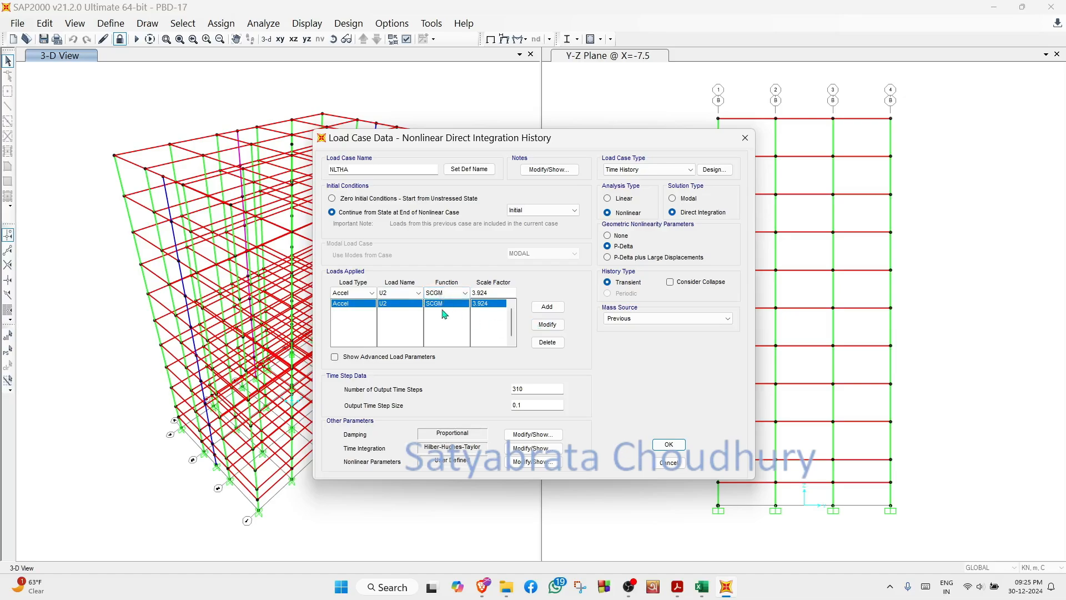
click(679, 463)
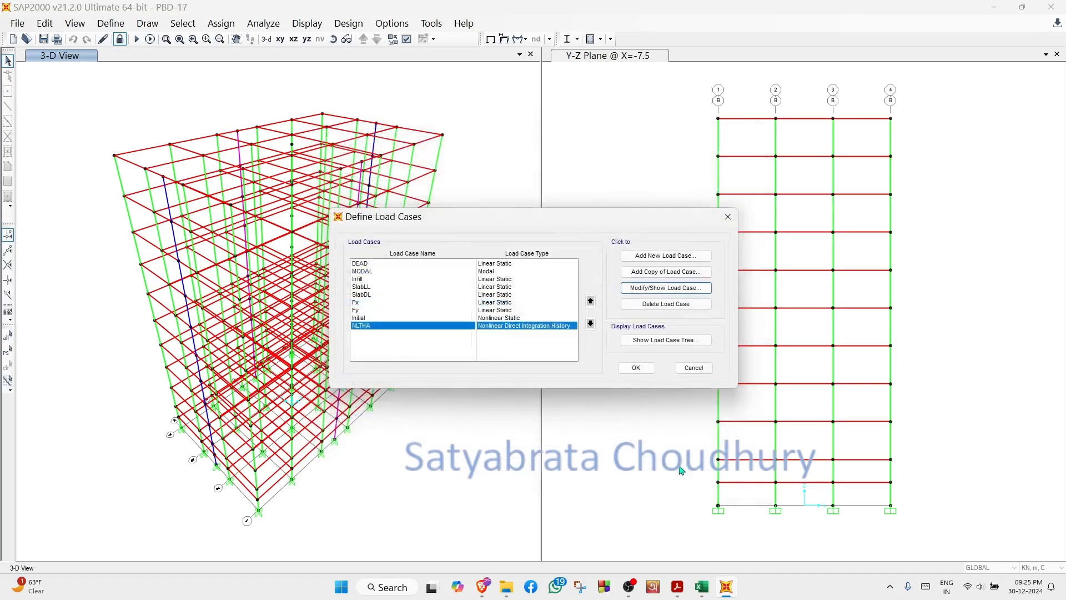
click(695, 369)
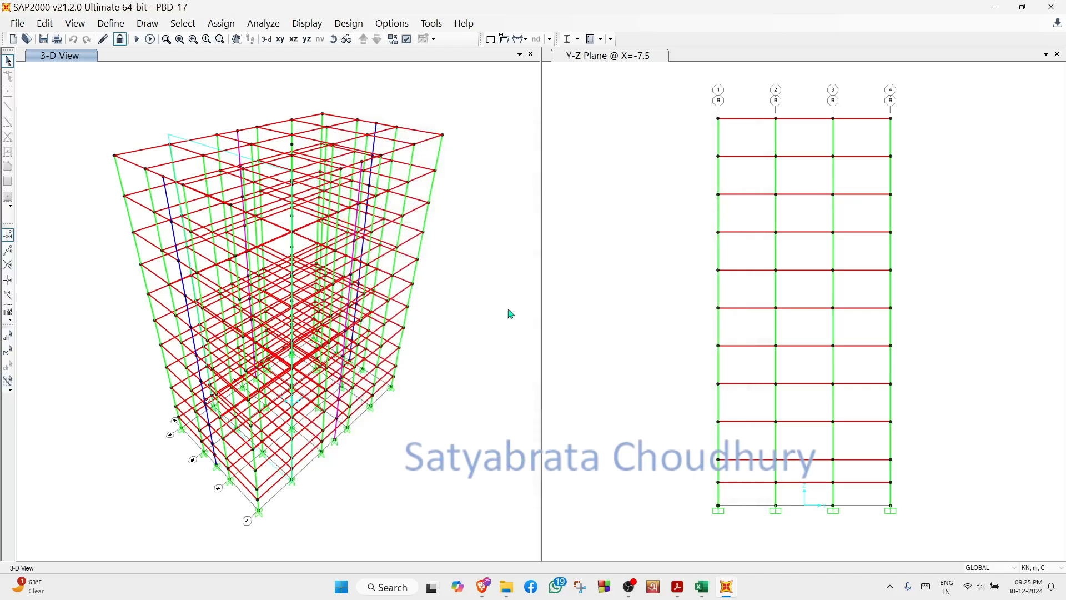
- Review the definition and graph of the SCGM time history function
click(113, 24)
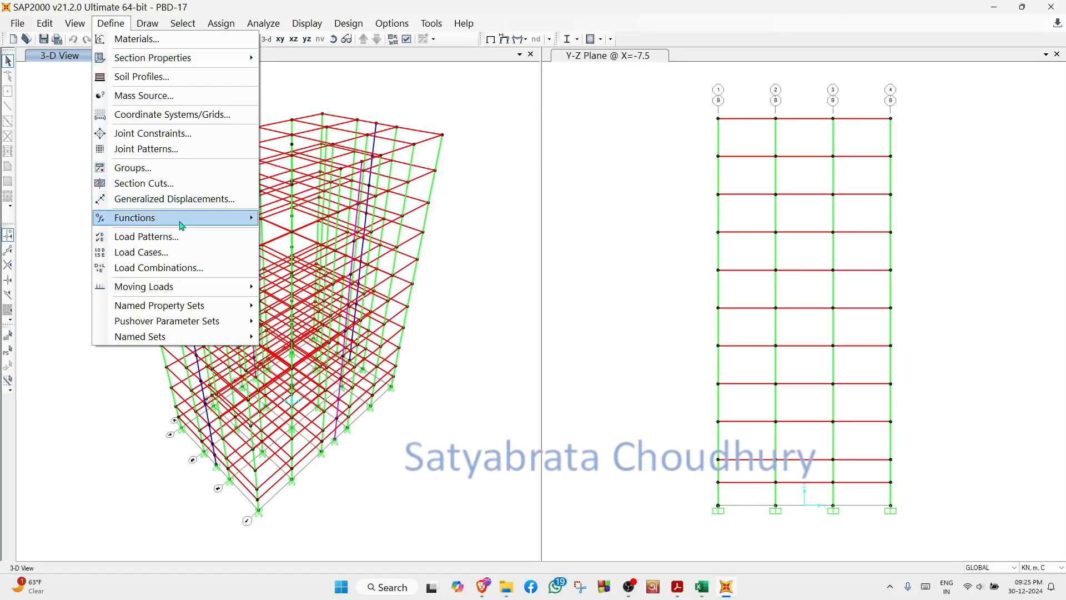
mouse_move(183, 219)
click(299, 236)
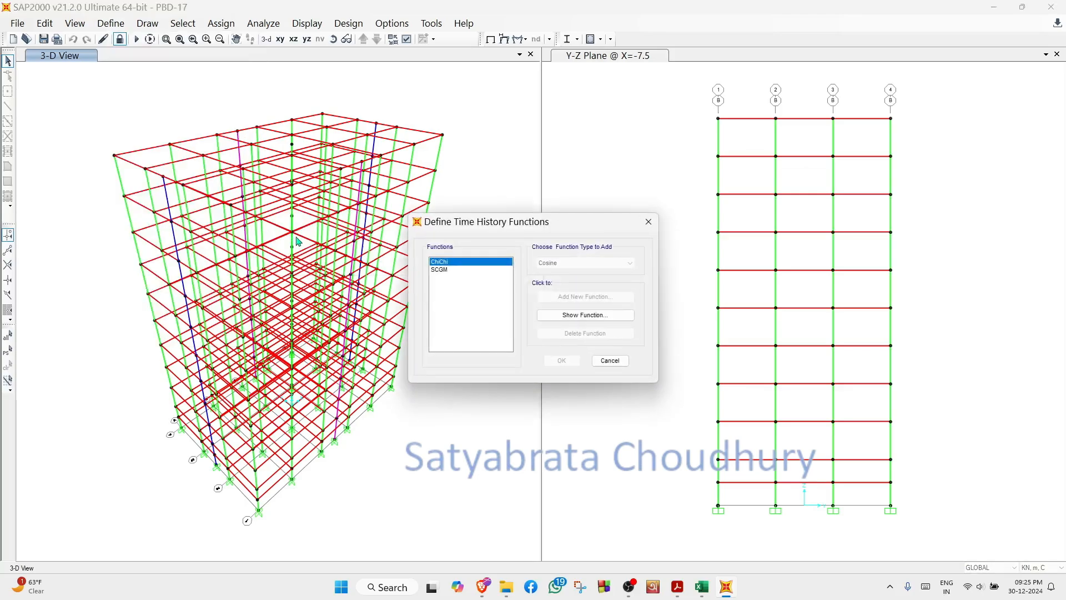
click(444, 274)
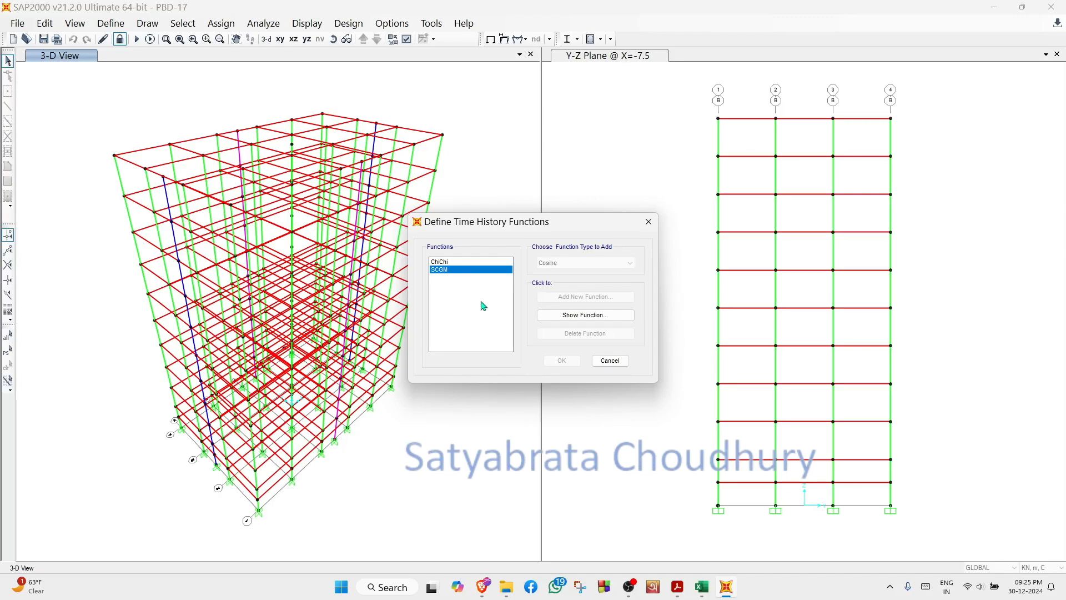
click(608, 322)
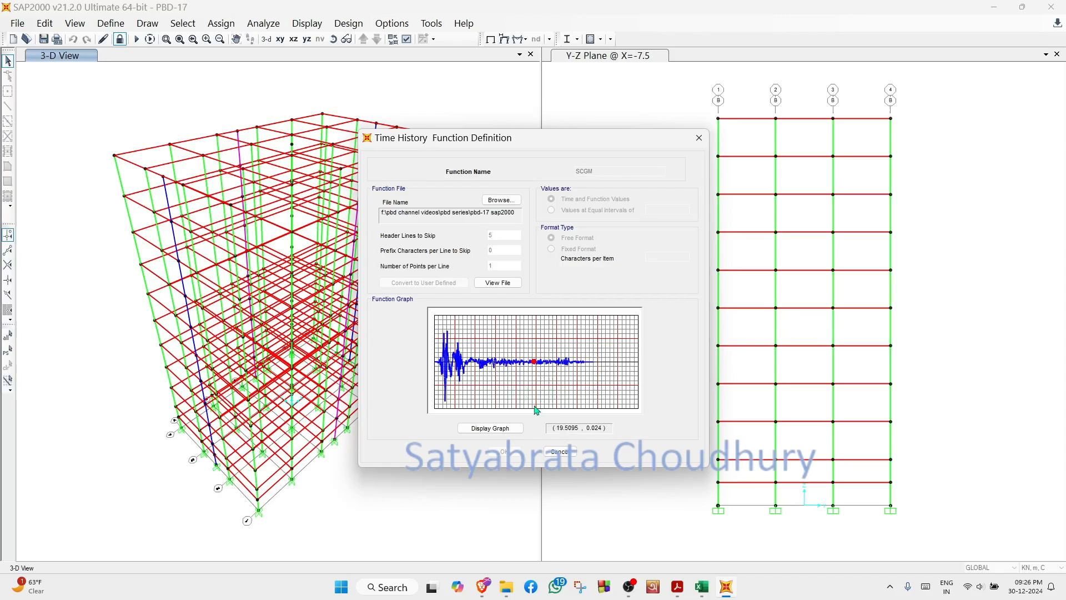
click(561, 453)
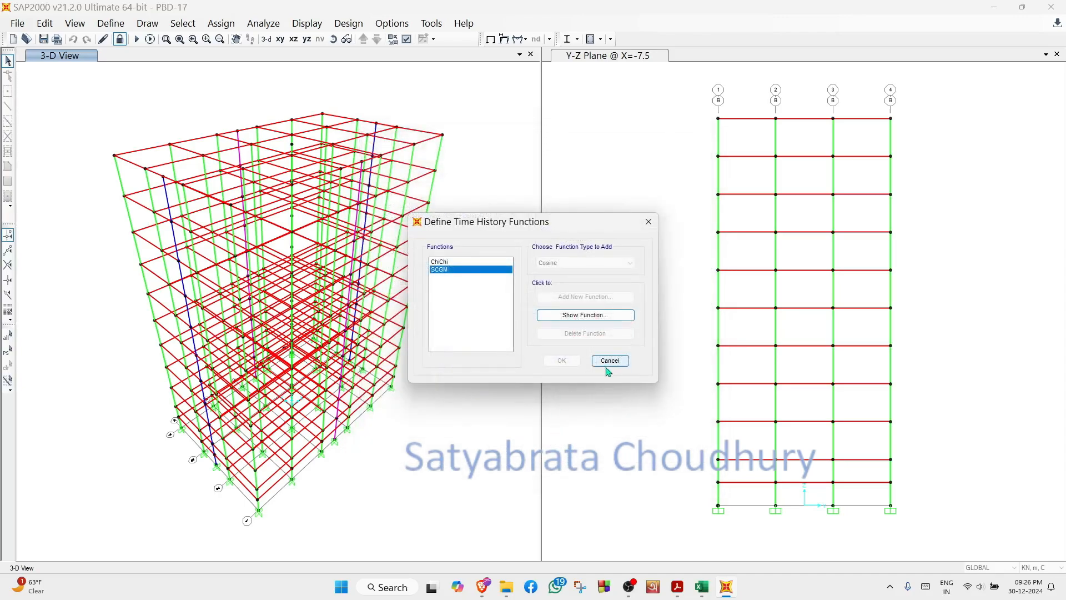
click(611, 362)
click(114, 25)
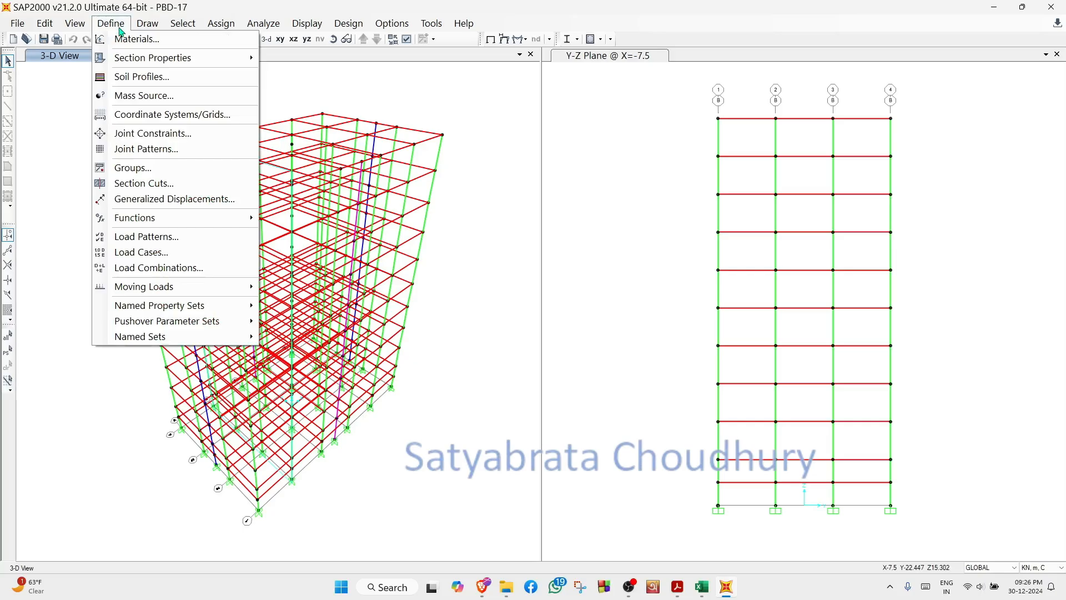
click(119, 27)
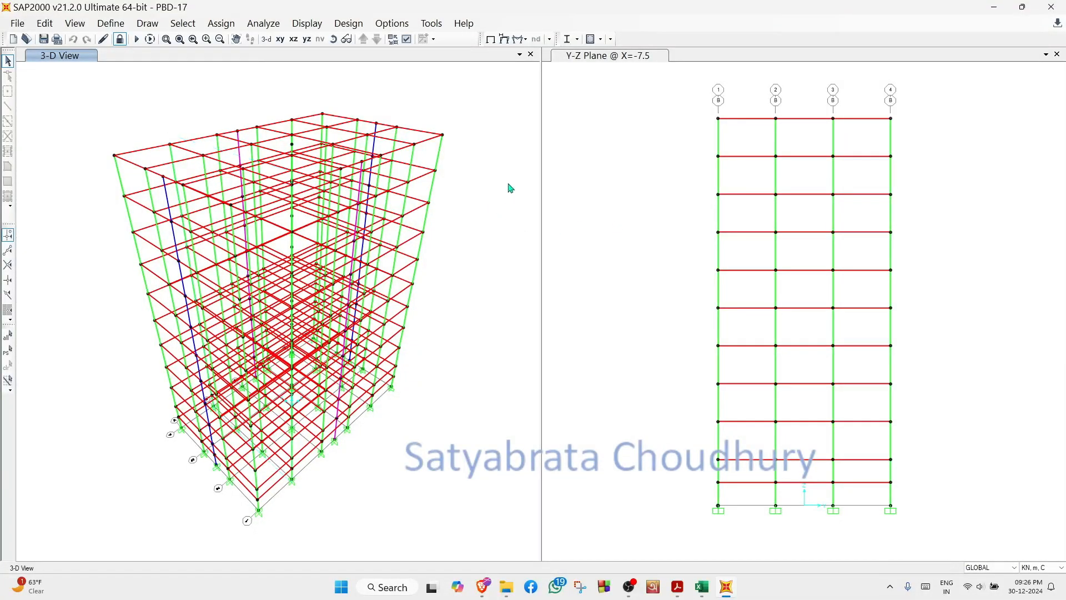
- Display the NLTHA relative-displacement deformed shape at time 31 sec in the 3-D view
click(504, 39)
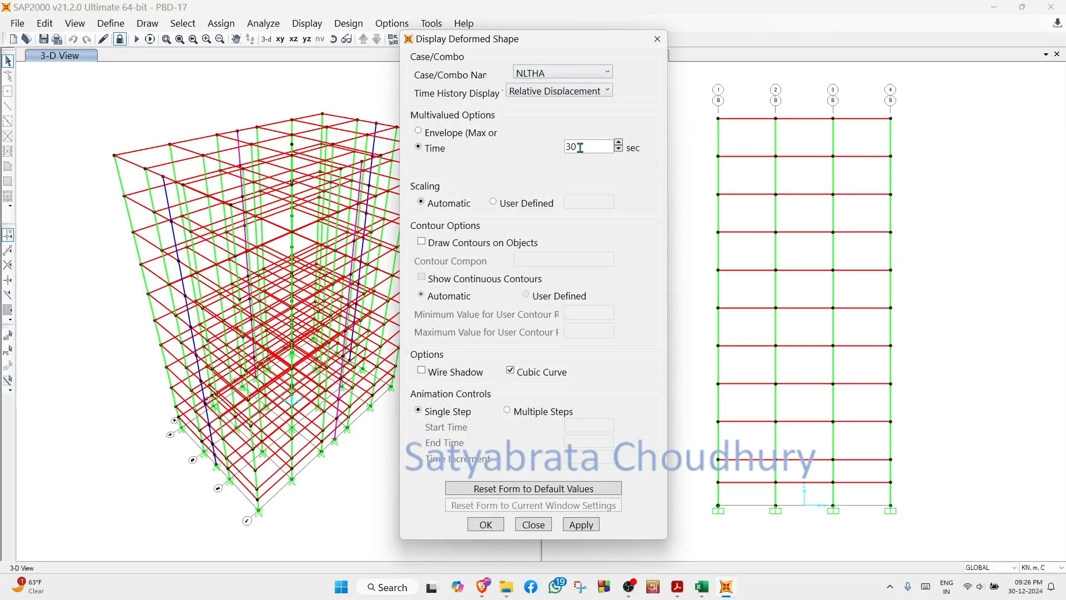
drag(578, 147, 557, 152)
text(3)
click(582, 525)
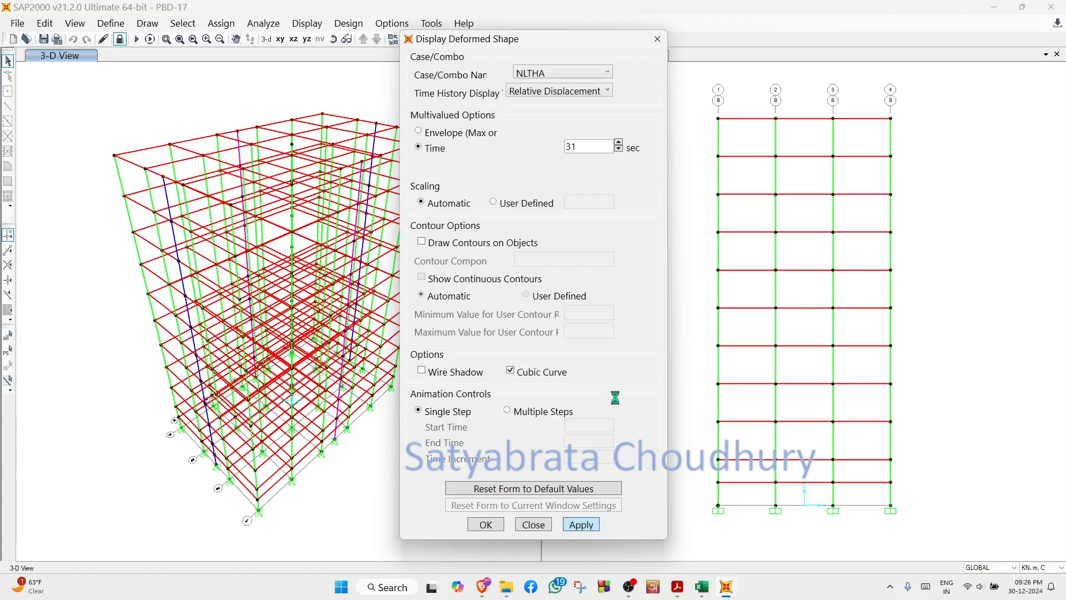
click(485, 524)
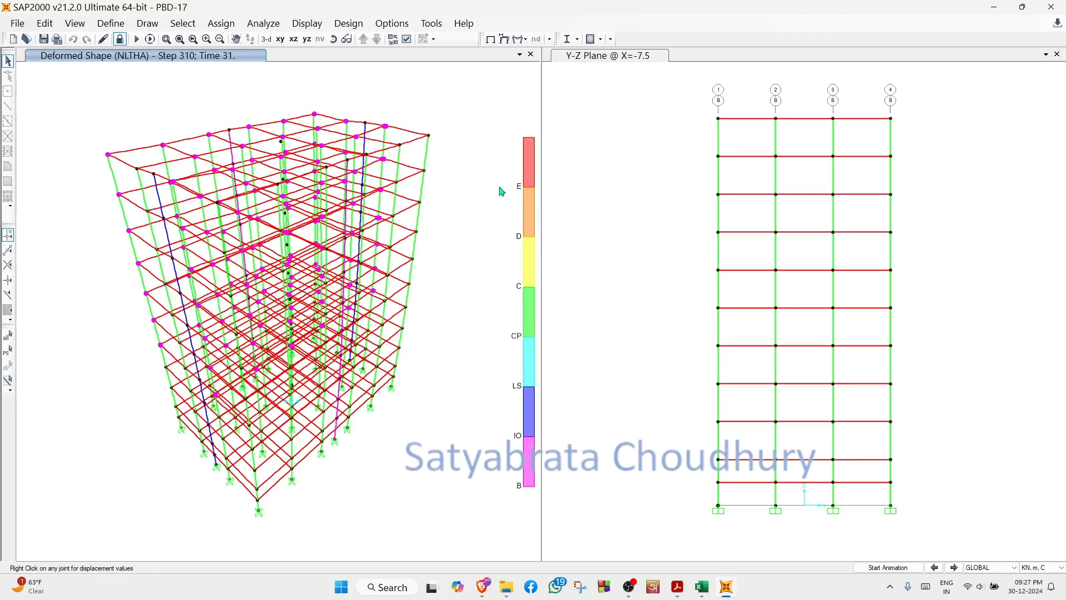
- Display the NLTHA deformed shape at 31 sec in the Y-Z plane view and advance to the next parallel frame
click(673, 195)
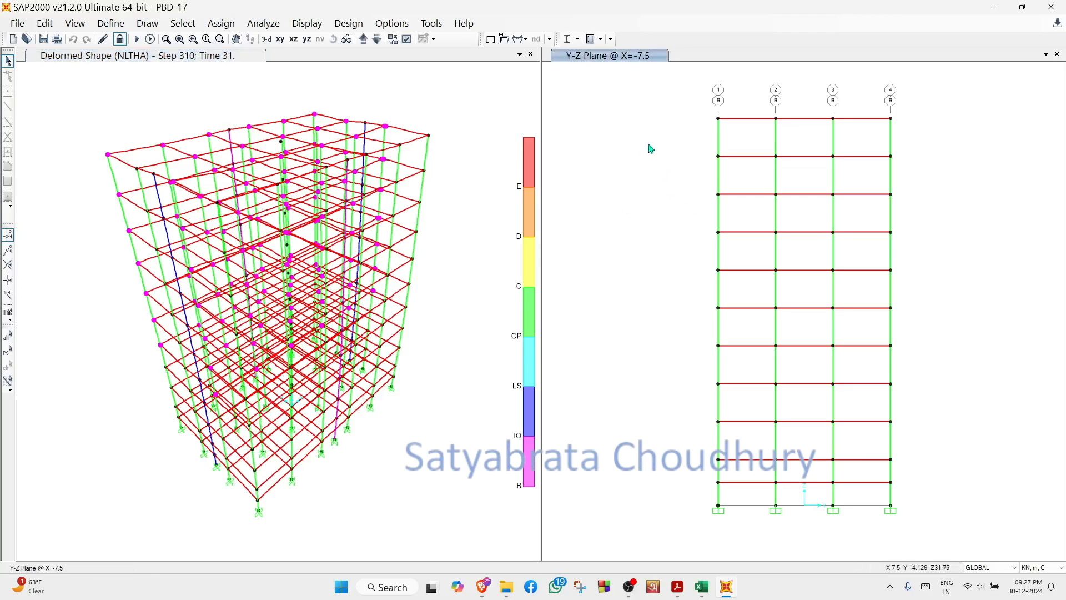
click(508, 41)
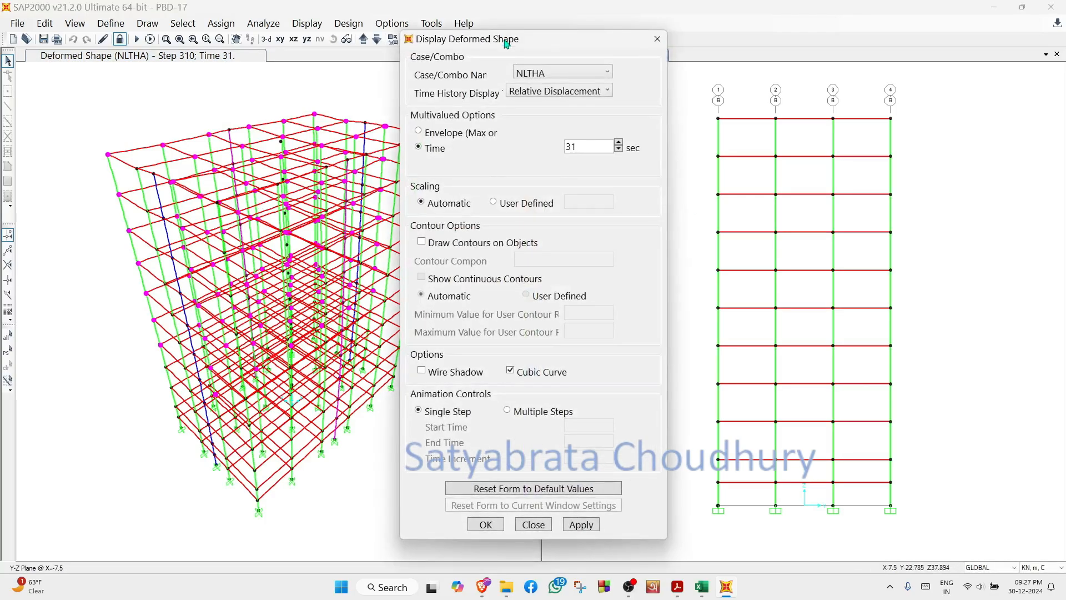
click(581, 524)
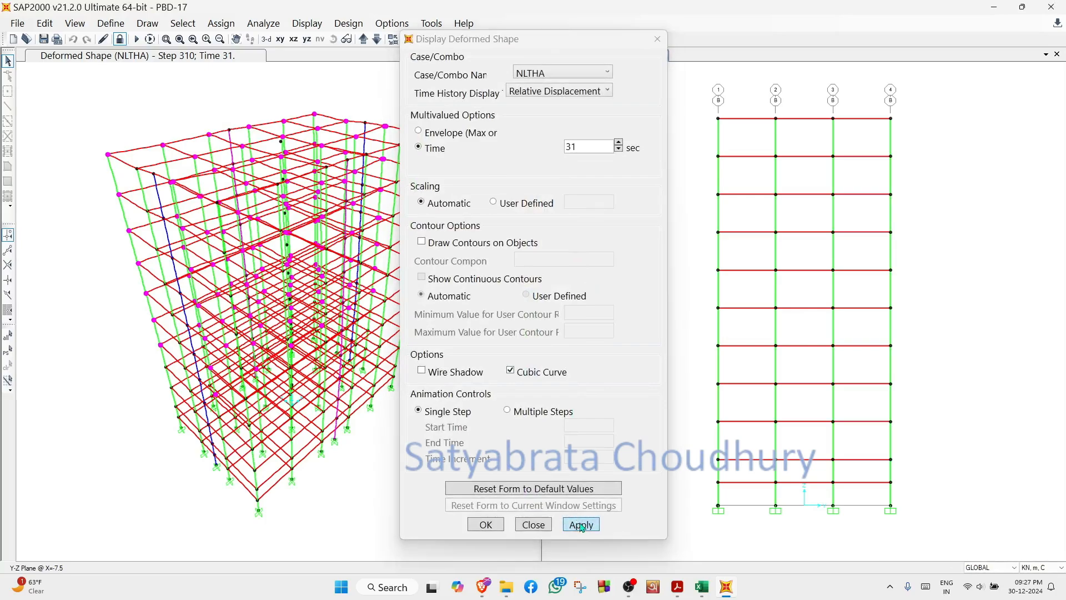
click(537, 525)
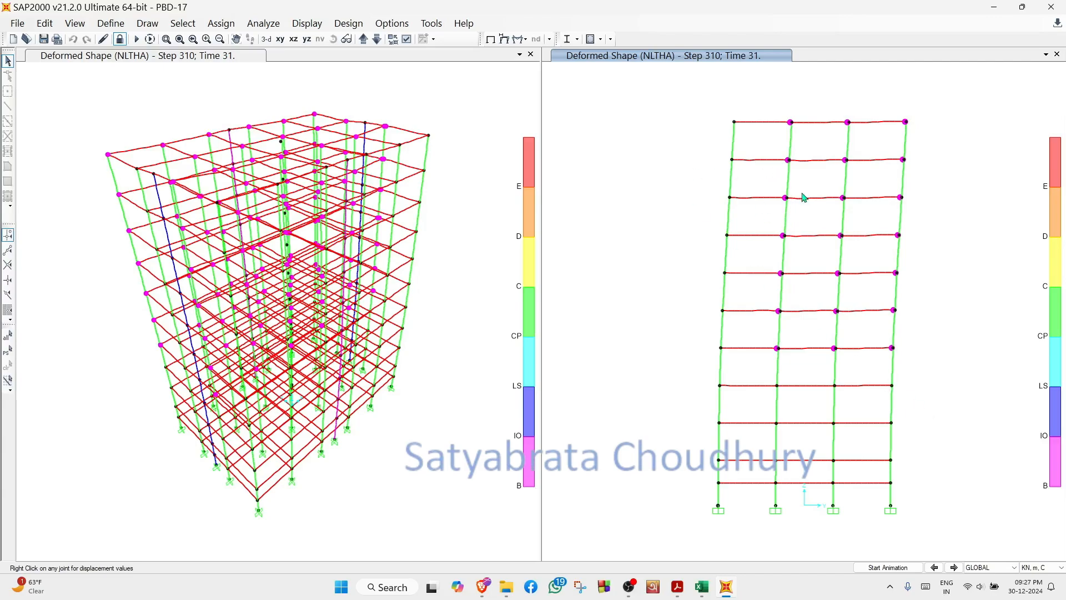
click(363, 39)
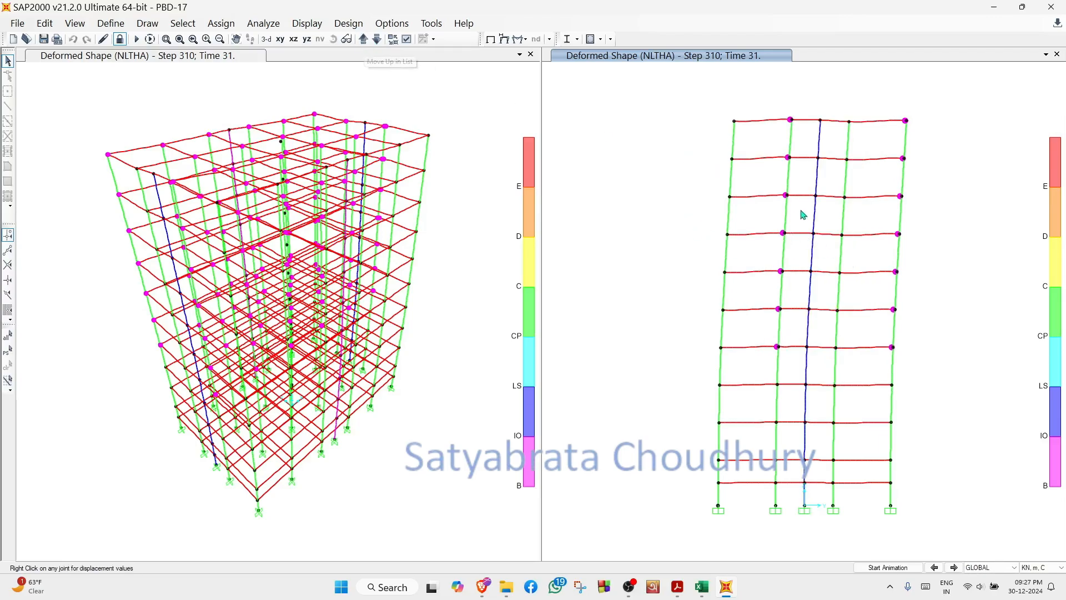